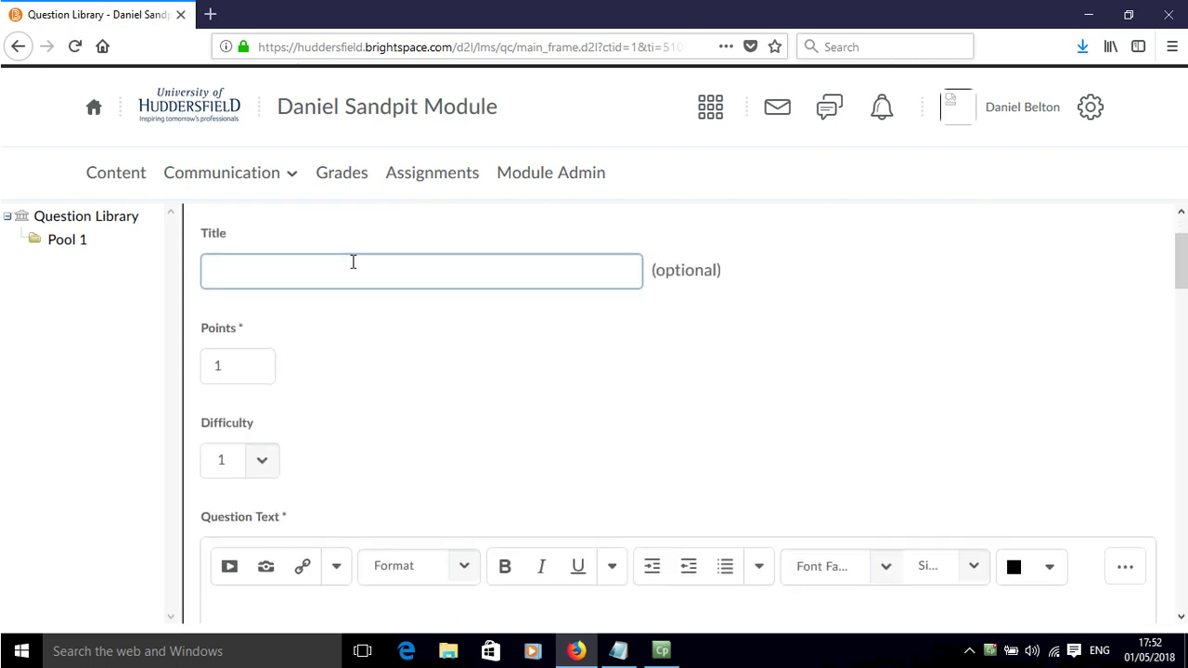
- Change the question's Points from 1 to 10 and place the cursor in the empty Question Text editor
{"action": "left_click", "coordinate": [239, 367]}
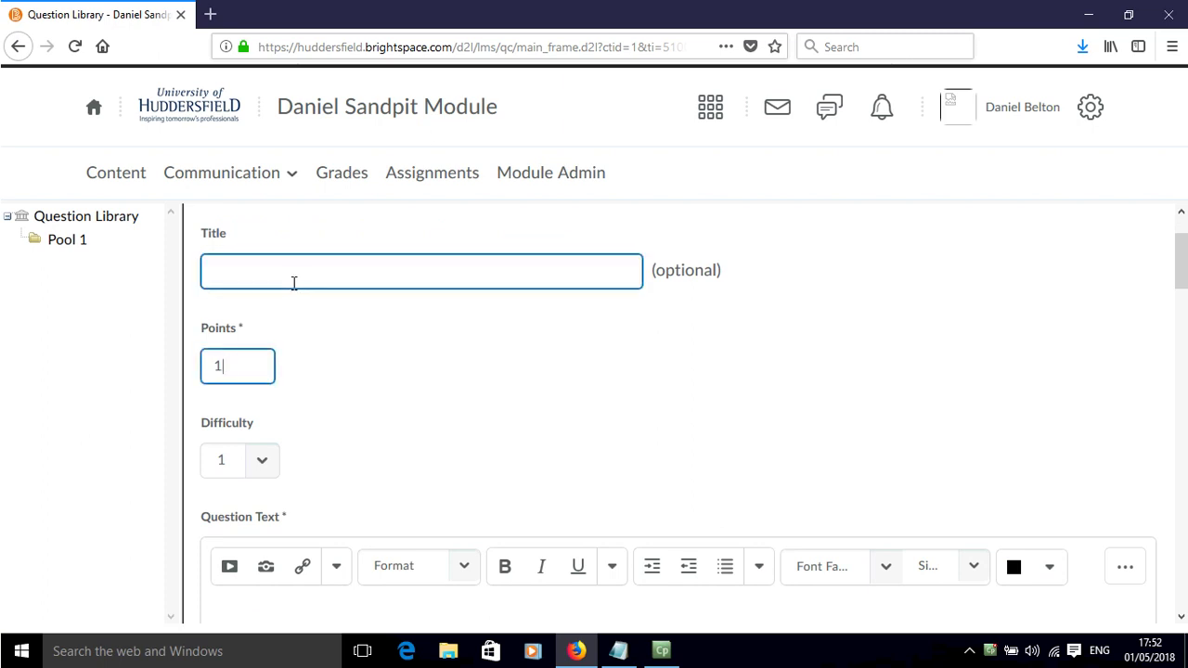
{"action": "type", "text": "0"}
{"action": "scroll", "coordinate": [486, 295], "scroll_direction": "down", "scroll_amount": 3}
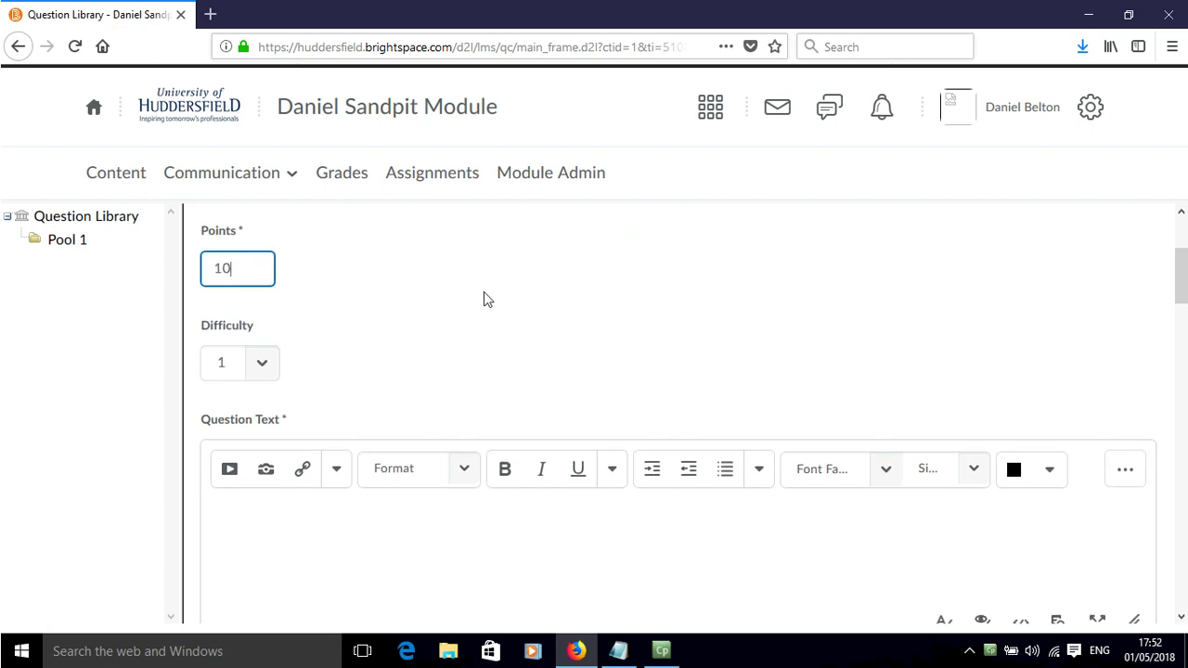
{"action": "left_click", "coordinate": [245, 420]}
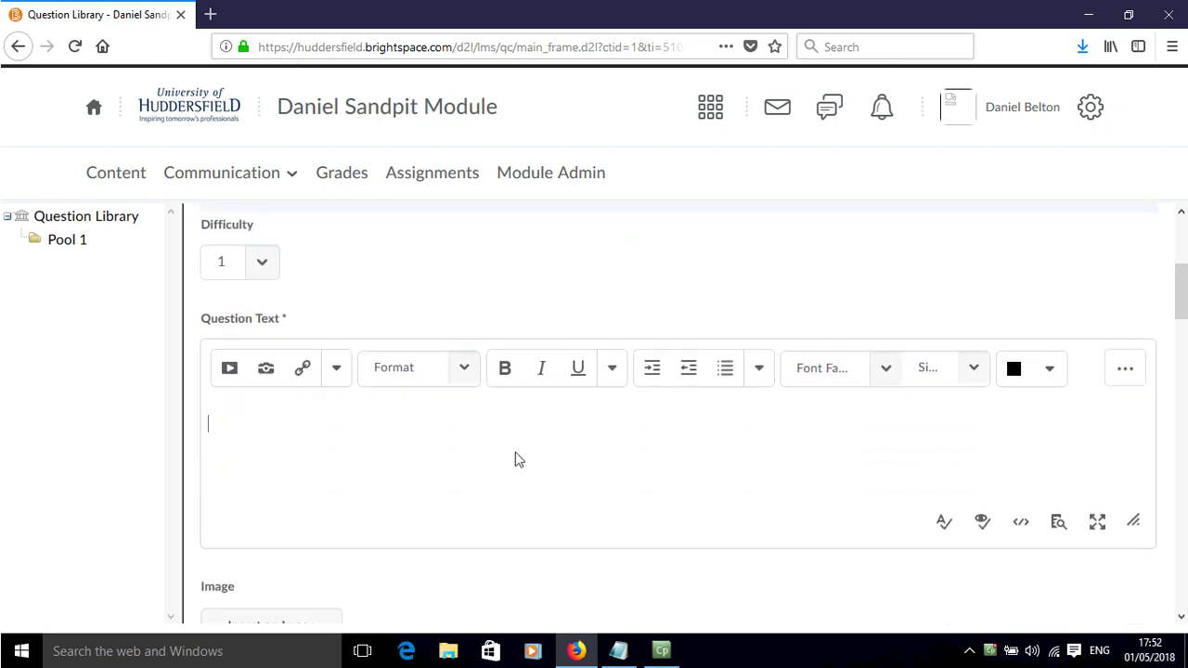
- Paste the prepared geography question and issues list from Notepad into the Question Text
{"action": "left_click", "coordinate": [619, 648]}
{"action": "key", "text": "ctrl+a"}
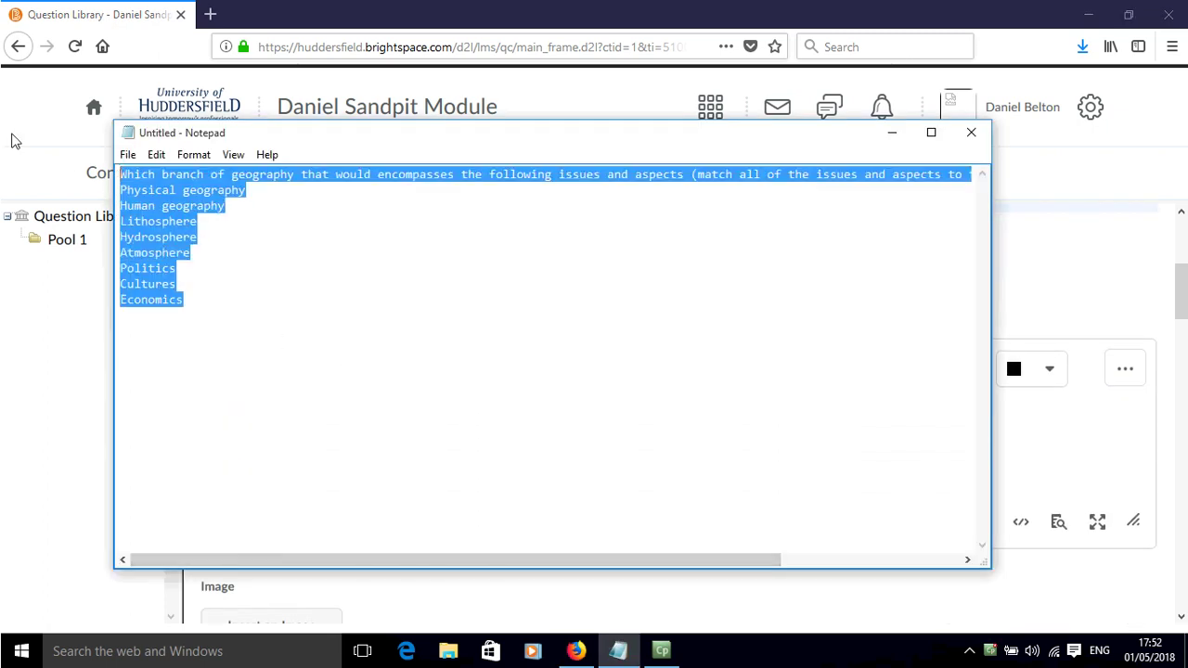
{"action": "left_click", "coordinate": [892, 133]}
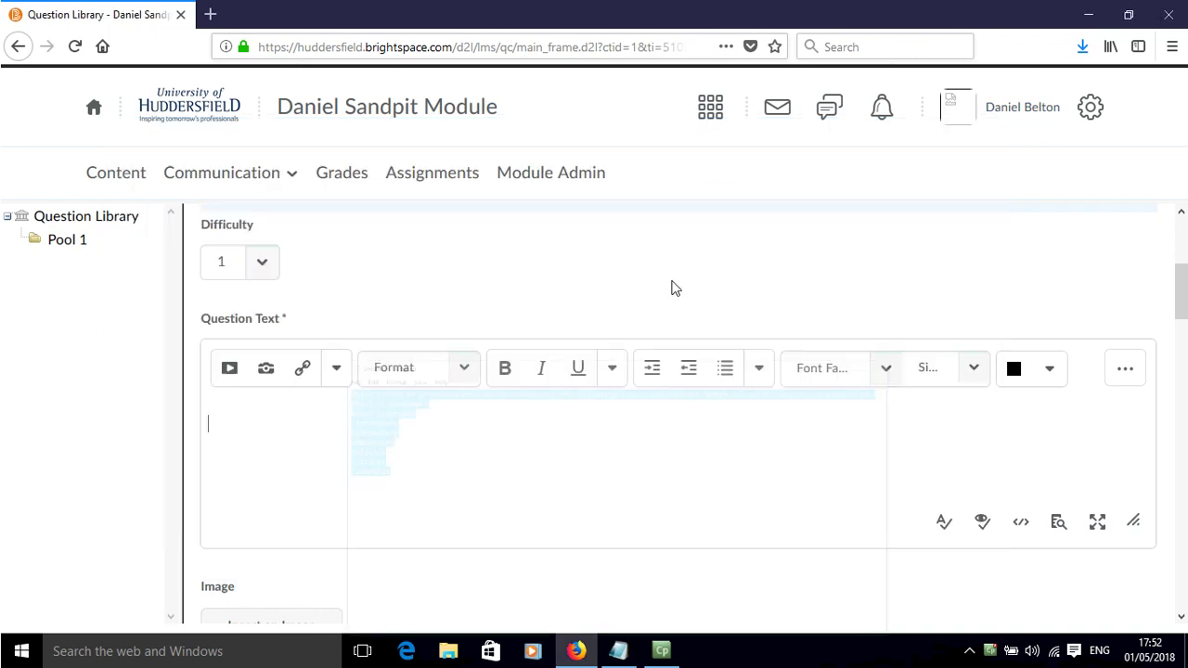
{"action": "key", "text": "ctrl+v"}
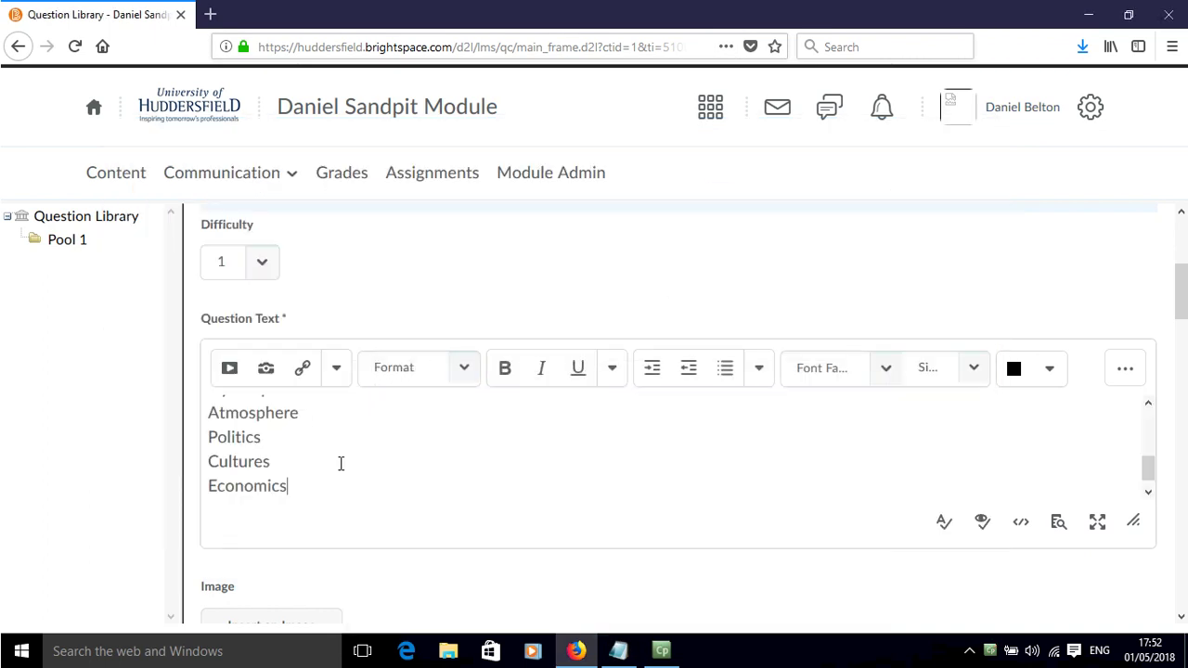
{"action": "scroll", "coordinate": [341, 463], "scroll_direction": "up", "scroll_amount": 5}
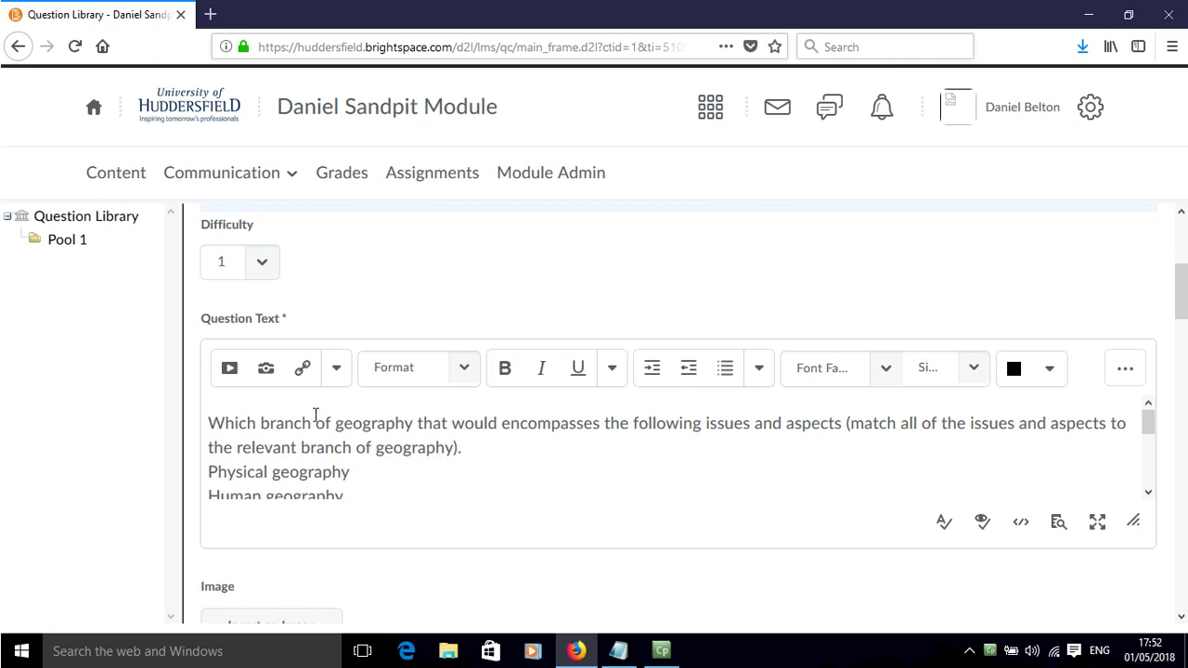
{"action": "scroll", "coordinate": [316, 415], "scroll_direction": "down", "scroll_amount": 2}
{"action": "scroll", "coordinate": [316, 415], "scroll_direction": "up", "scroll_amount": 2}
{"action": "scroll", "coordinate": [318, 414], "scroll_direction": "down", "scroll_amount": 5}
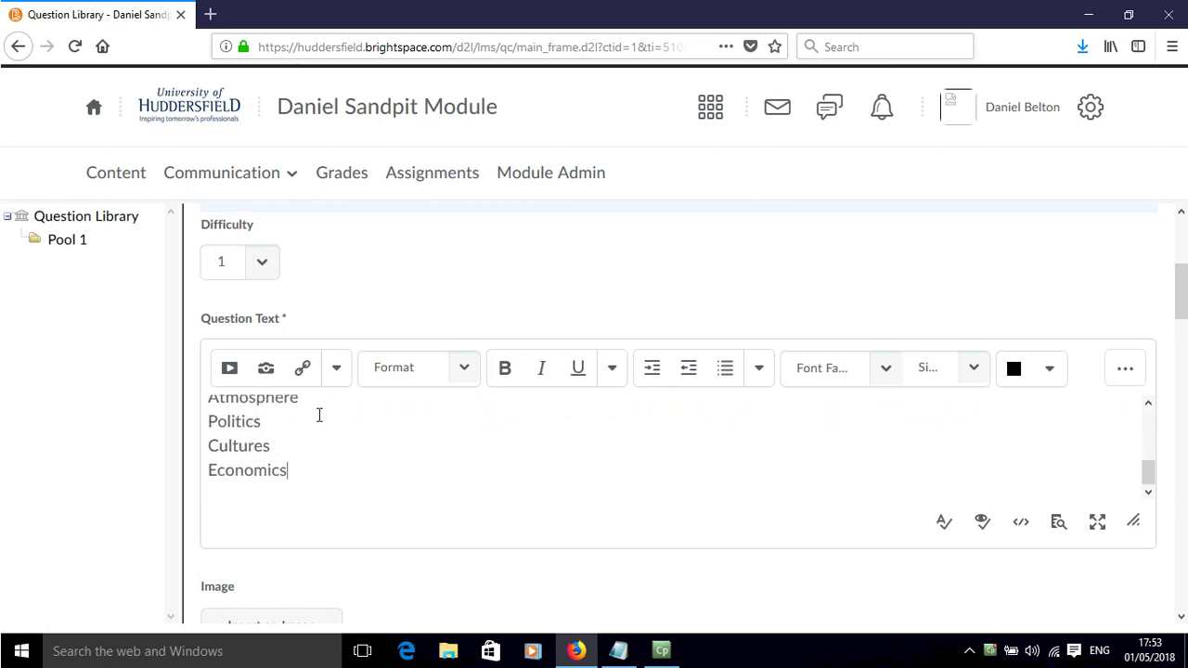
{"action": "scroll", "coordinate": [319, 414], "scroll_direction": "down", "scroll_amount": 5}
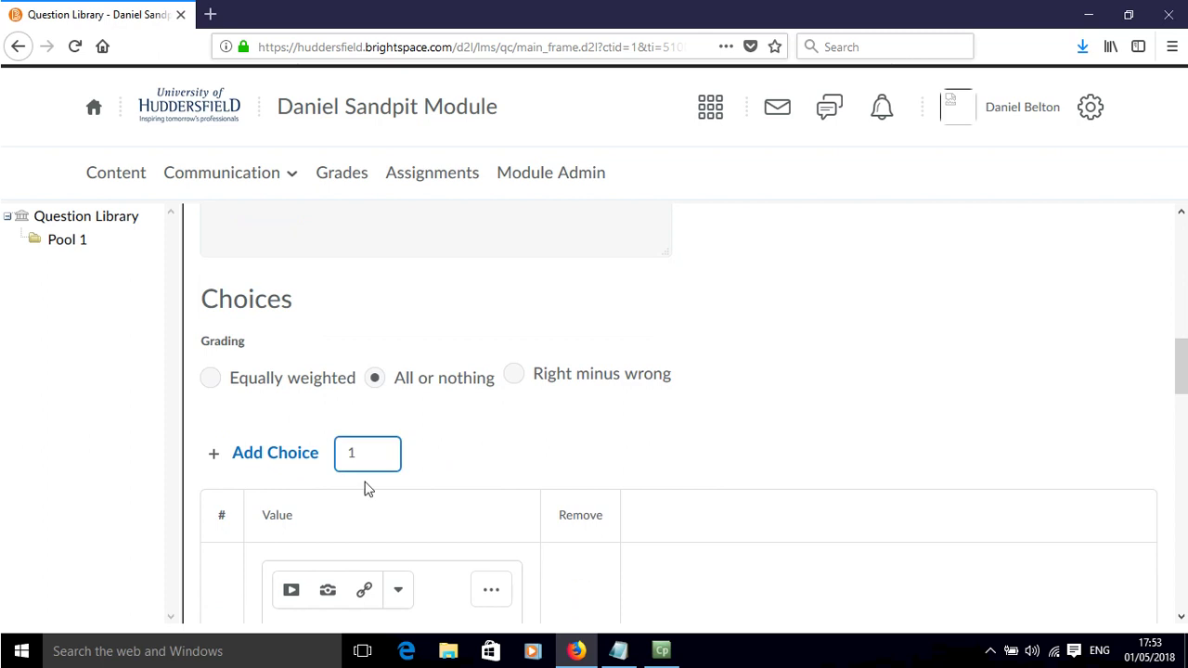
- Delete the stray word 'that' from the question sentence
{"action": "scroll", "coordinate": [361, 506], "scroll_direction": "down", "scroll_amount": 6}
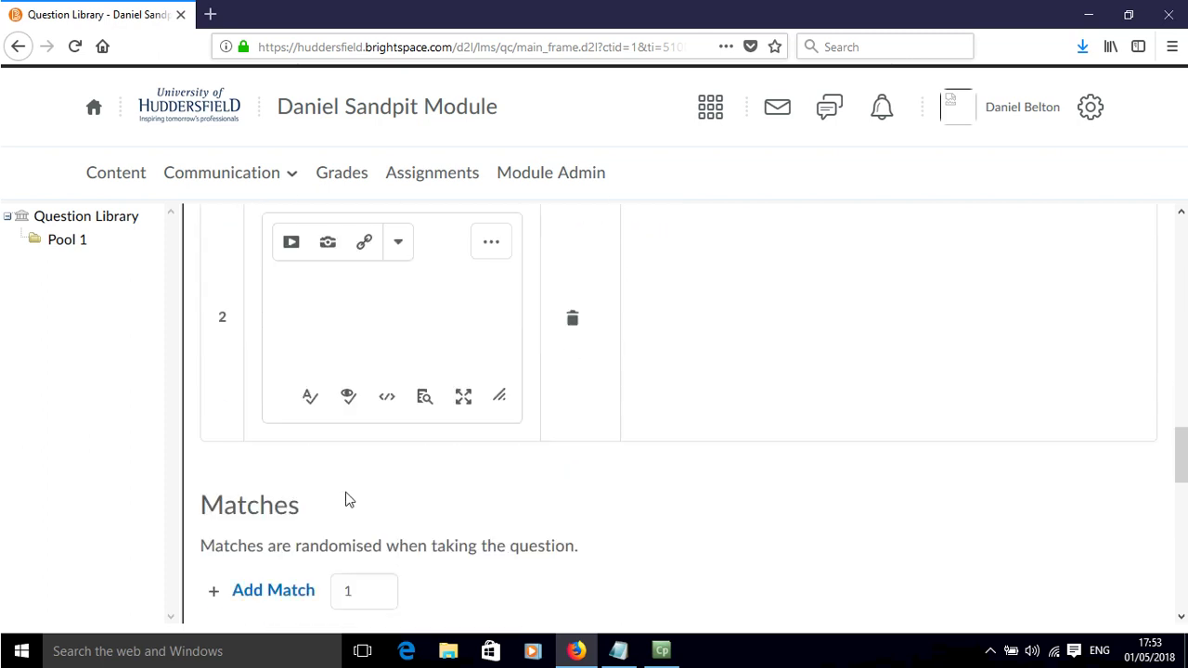
{"action": "scroll", "coordinate": [348, 501], "scroll_direction": "down", "scroll_amount": 1}
{"action": "scroll", "coordinate": [400, 549], "scroll_direction": "up", "scroll_amount": 5}
{"action": "scroll", "coordinate": [401, 548], "scroll_direction": "up", "scroll_amount": 10}
{"action": "scroll", "coordinate": [414, 506], "scroll_direction": "up", "scroll_amount": 5}
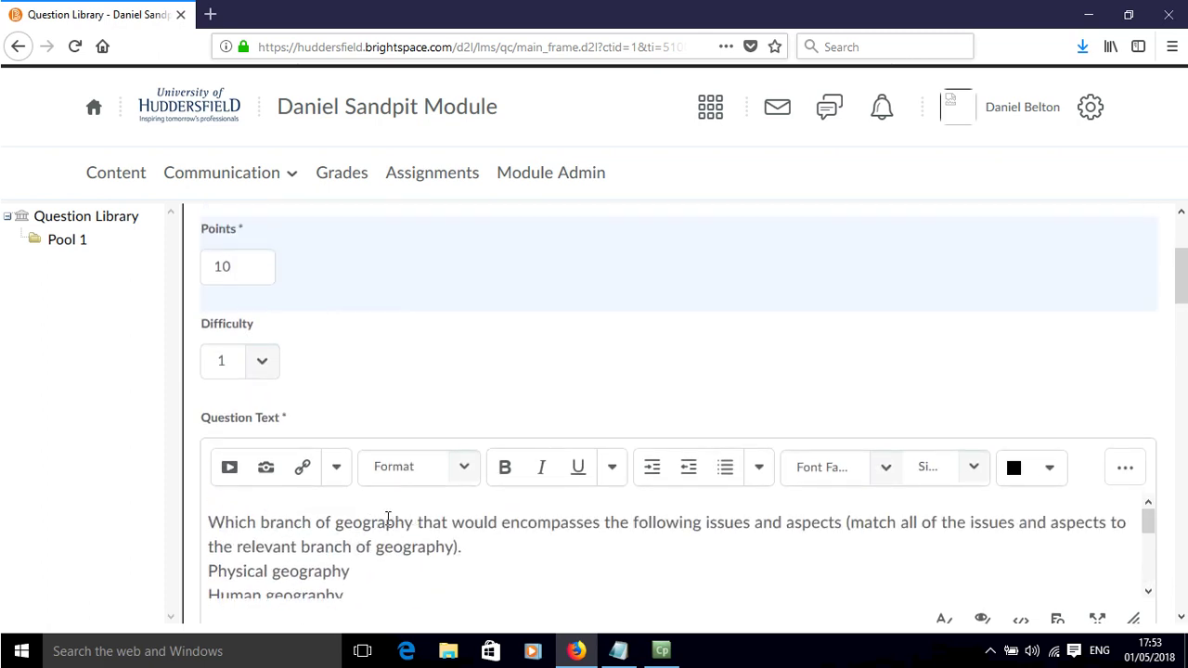
{"action": "double_click", "coordinate": [426, 522]}
{"action": "key", "text": "Delete"}
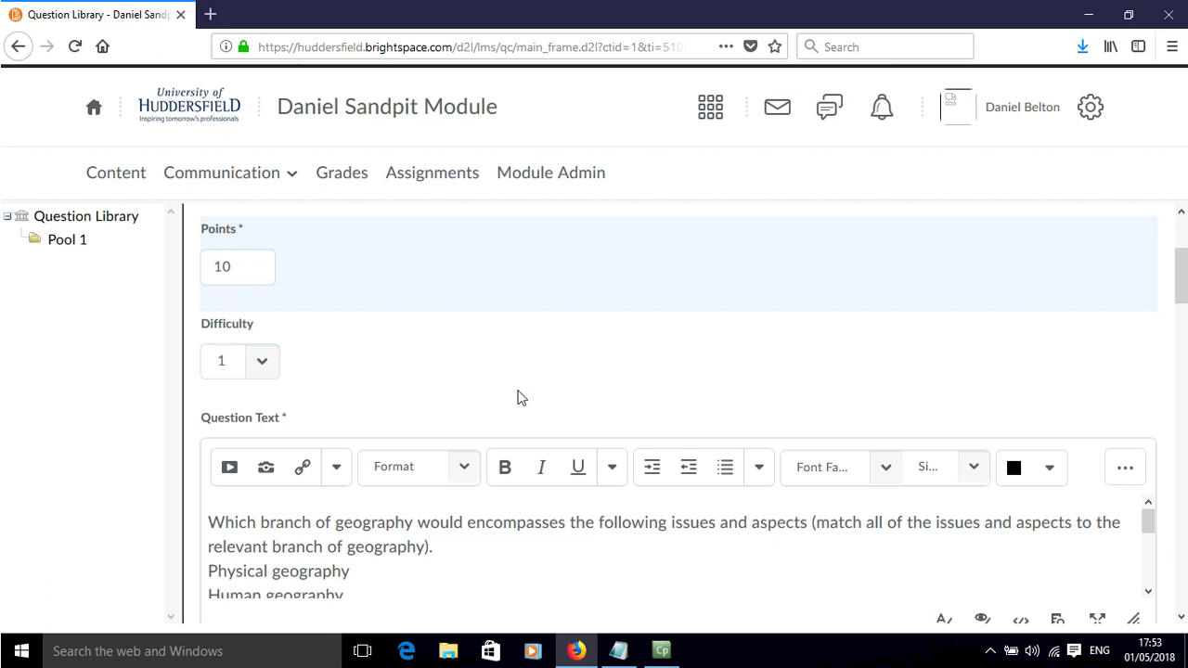
- Remove the Physical geography and Human geography lines from the question text
{"action": "left_click_drag", "start_coordinate": [354, 590], "coordinate": [199, 576]}
{"action": "key", "text": "ctrl+c"}
{"action": "key", "text": "Delete"}
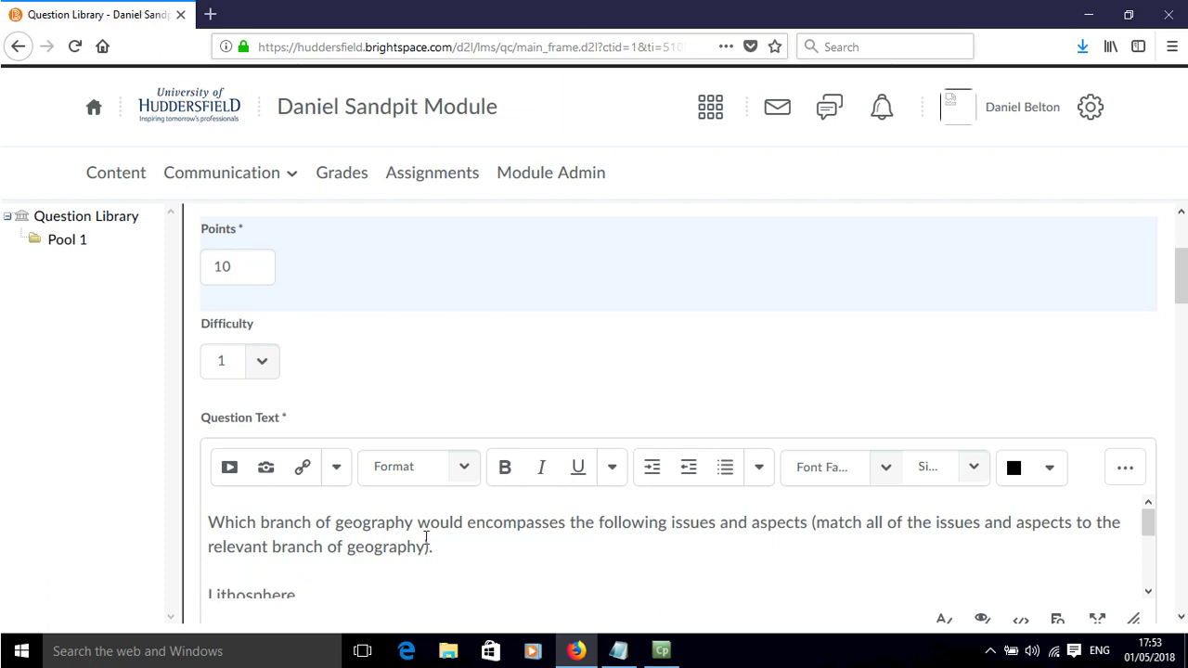
{"action": "scroll", "coordinate": [426, 536], "scroll_direction": "down", "scroll_amount": 3}
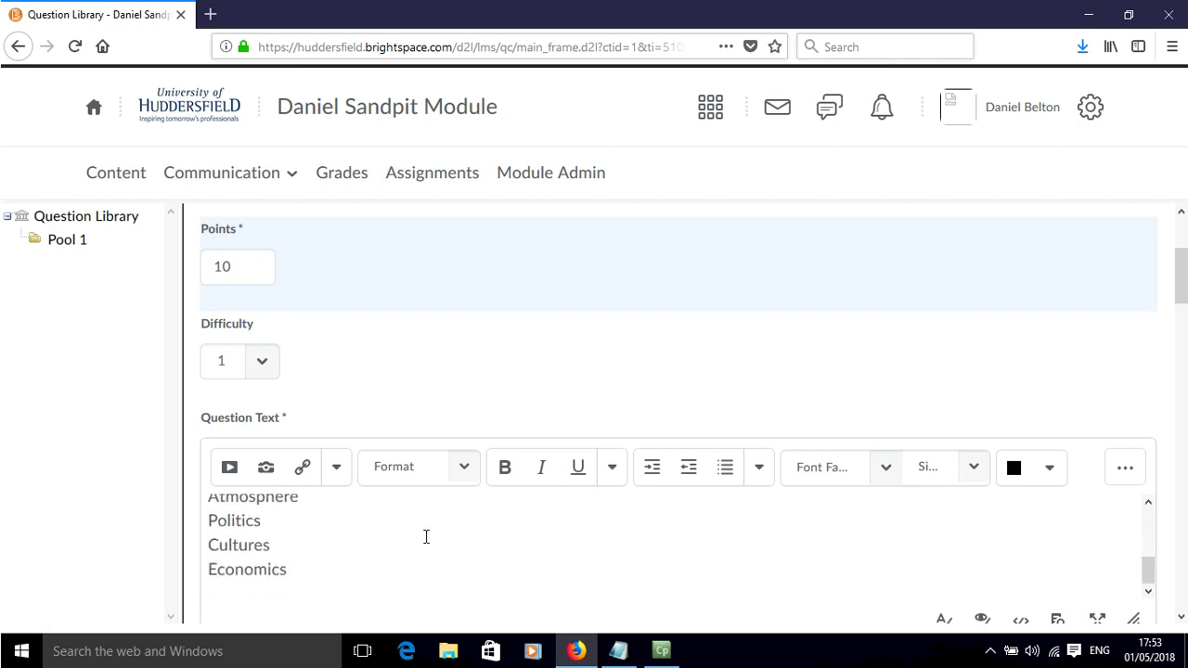
{"action": "scroll", "coordinate": [426, 536], "scroll_direction": "down", "scroll_amount": 8}
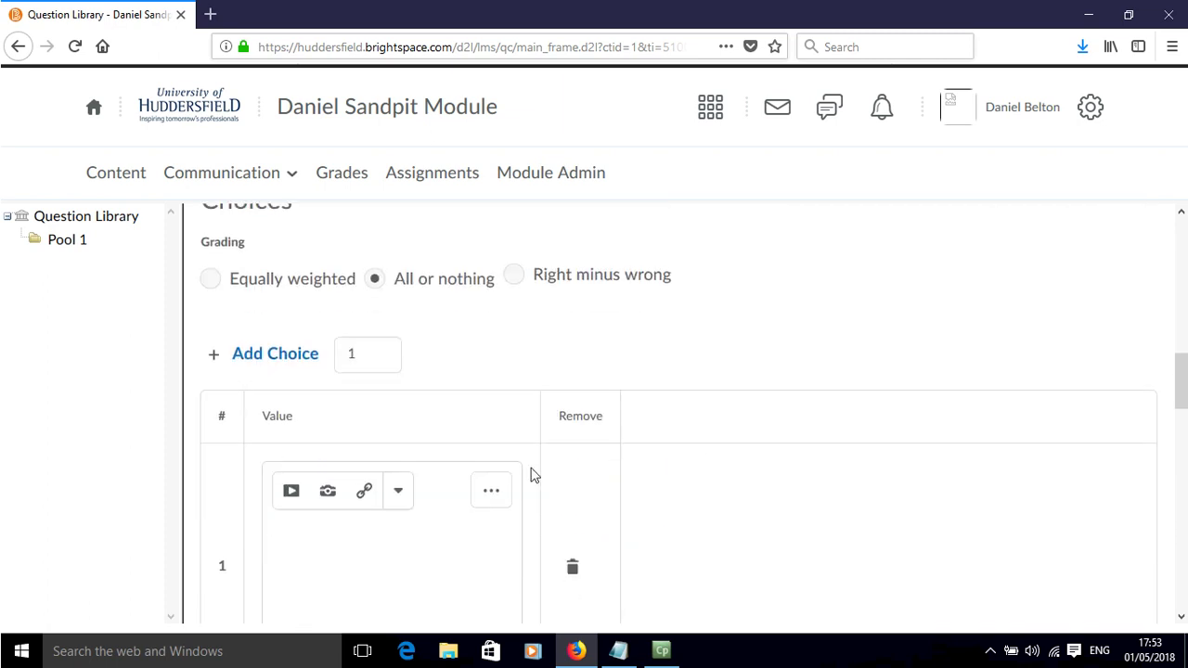
- Paste the branch names into choice 1 and trim it to Physical geography
{"action": "scroll", "coordinate": [551, 480], "scroll_direction": "down", "scroll_amount": 1}
{"action": "key", "text": "ctrl+v"}
{"action": "left_click_drag", "start_coordinate": [417, 480], "coordinate": [244, 464]}
{"action": "left_click", "coordinate": [372, 480]}
{"action": "left_click_drag", "start_coordinate": [418, 477], "coordinate": [257, 479]}
{"action": "key", "text": "ctrl+c"}
{"action": "key", "text": "BackSpace"}
- Put Human geography into choice 2
{"action": "scroll", "coordinate": [372, 374], "scroll_direction": "down", "scroll_amount": 2}
{"action": "left_click", "coordinate": [291, 478]}
{"action": "key", "text": "ctrl+v"}
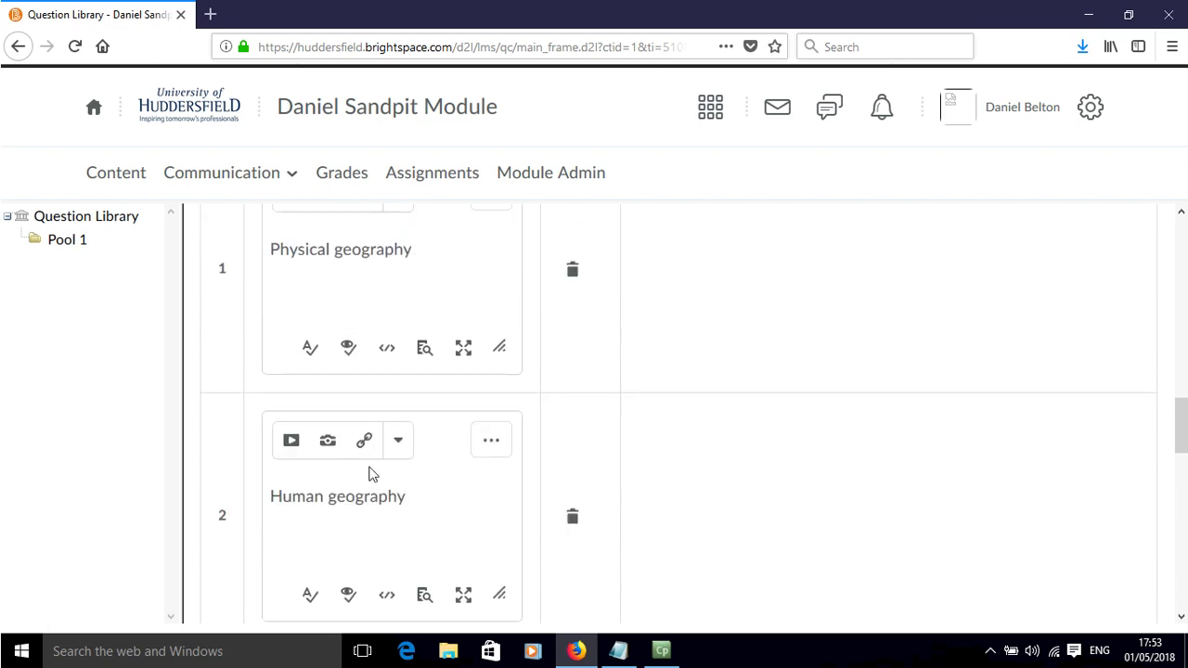
{"action": "scroll", "coordinate": [397, 456], "scroll_direction": "down", "scroll_amount": 3}
{"action": "scroll", "coordinate": [396, 456], "scroll_direction": "down", "scroll_amount": 2}
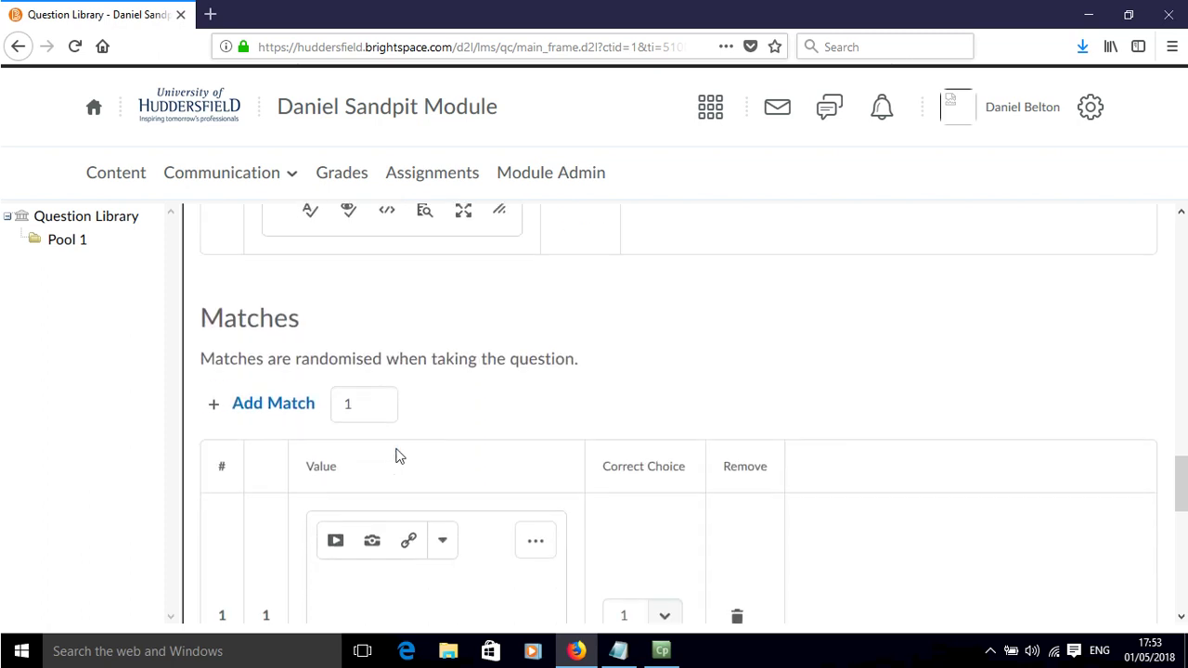
{"action": "scroll", "coordinate": [396, 456], "scroll_direction": "down", "scroll_amount": 6}
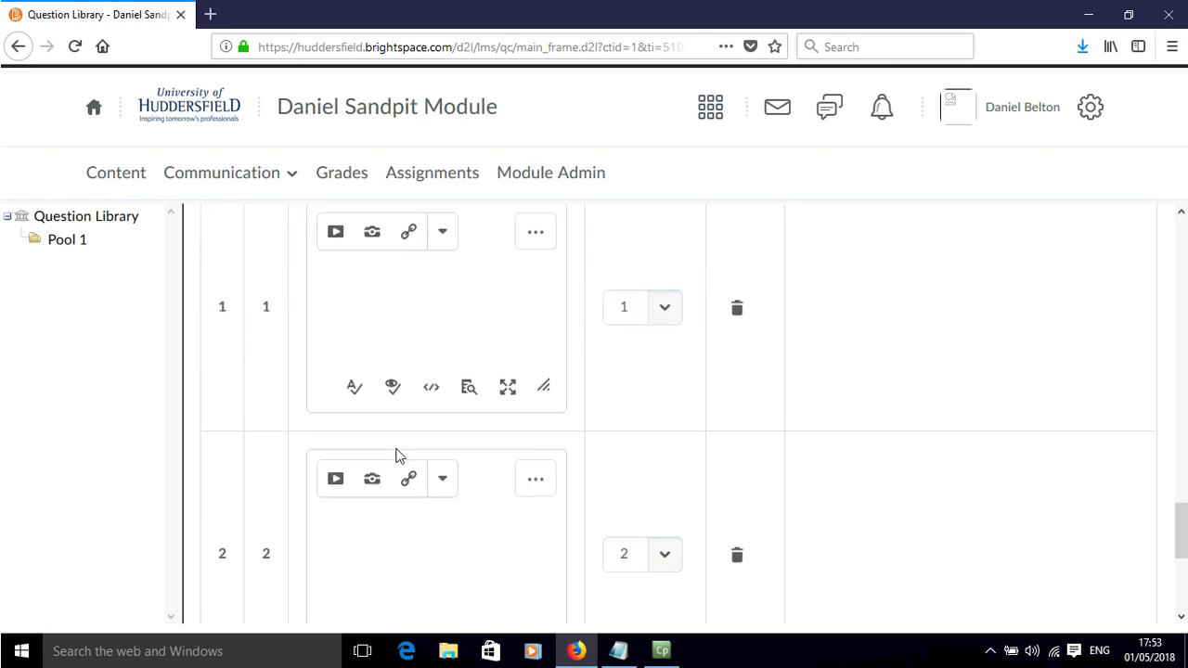
{"action": "scroll", "coordinate": [397, 450], "scroll_direction": "up", "scroll_amount": 6}
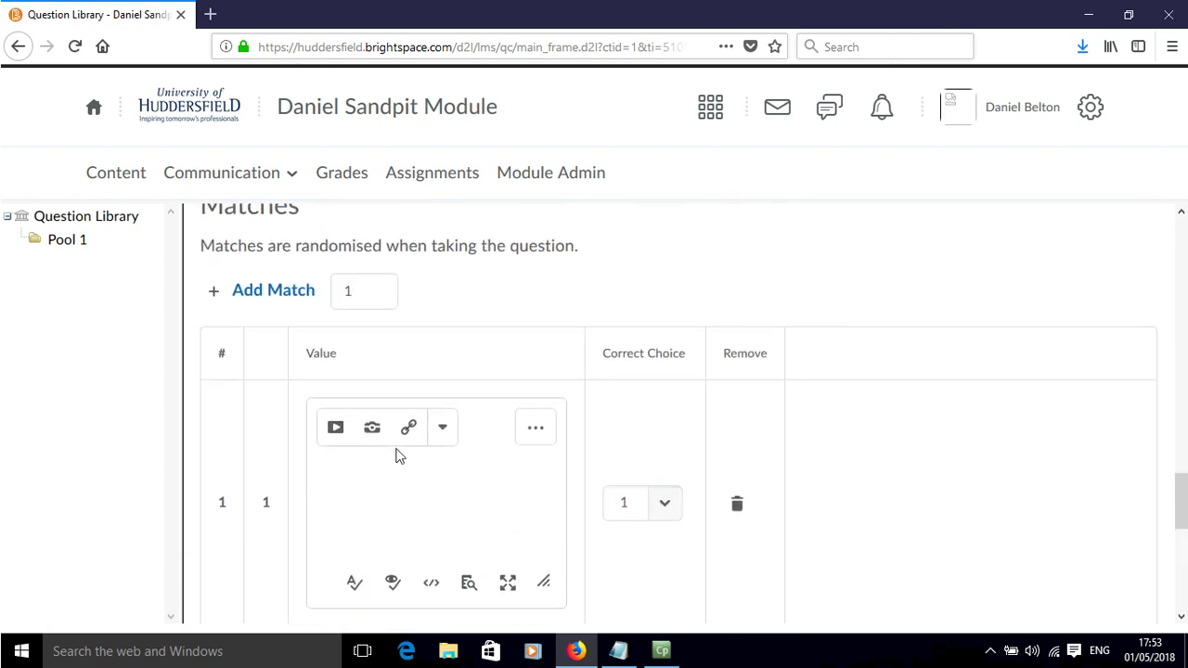
- Add four more match rows so the Matches section has six empty rows
{"action": "left_click", "coordinate": [355, 394]}
{"action": "double_click", "coordinate": [355, 394]}
{"action": "type", "text": "4"}
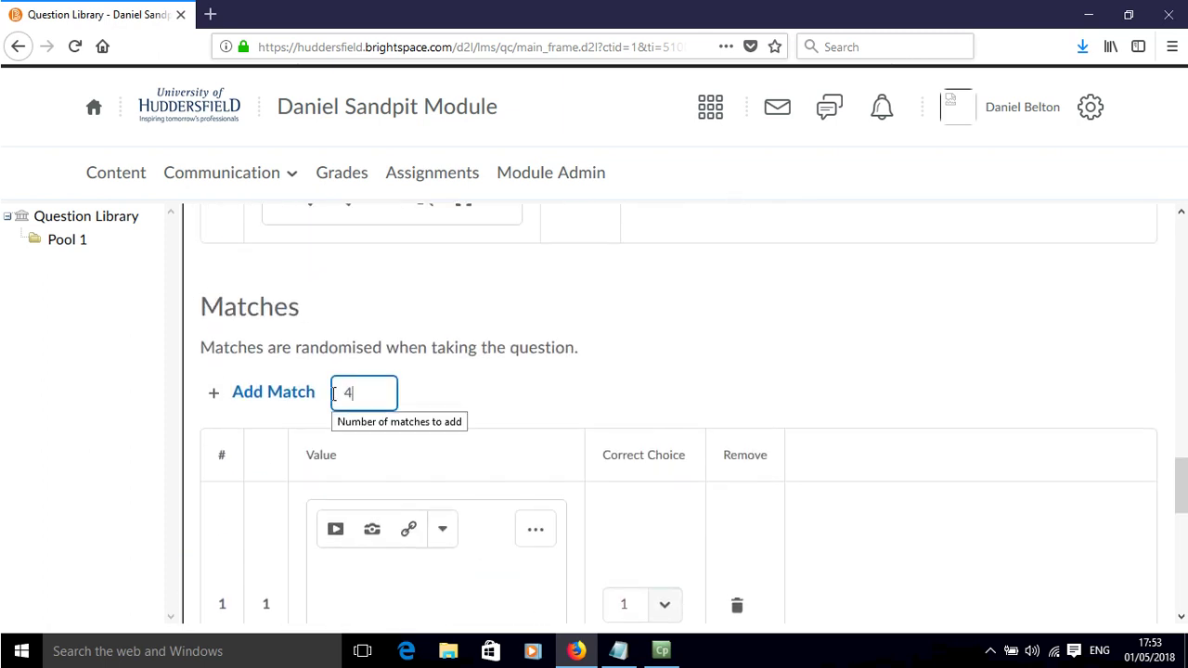
{"action": "left_click", "coordinate": [238, 393]}
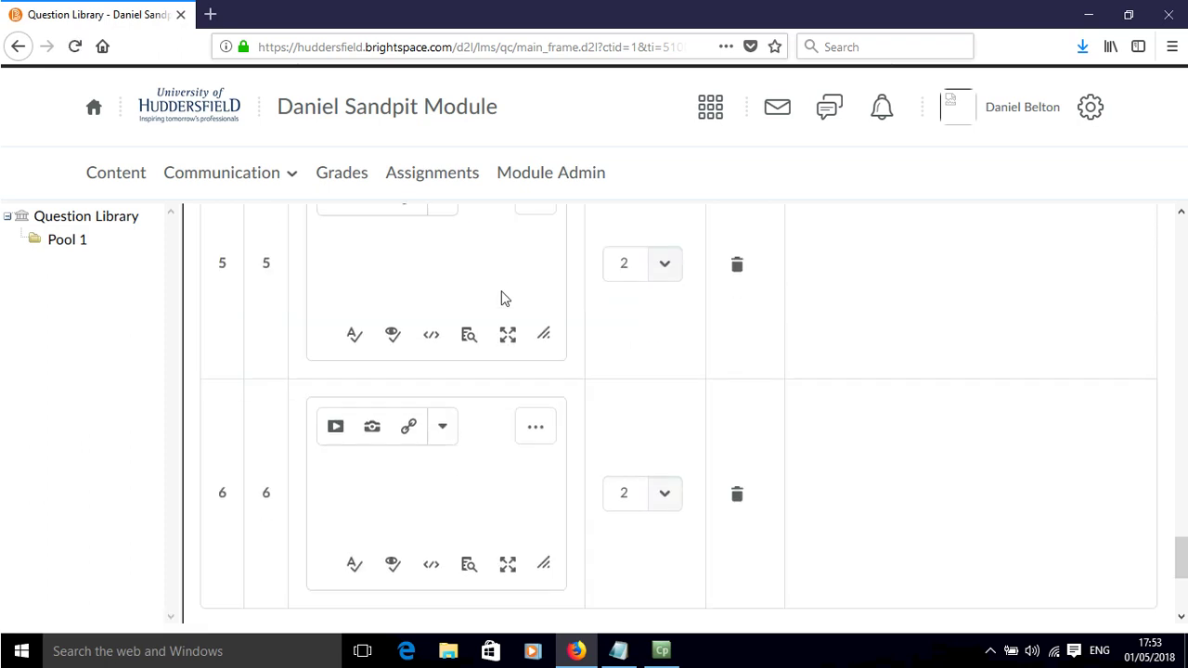
{"action": "scroll", "coordinate": [501, 299], "scroll_direction": "up", "scroll_amount": 8}
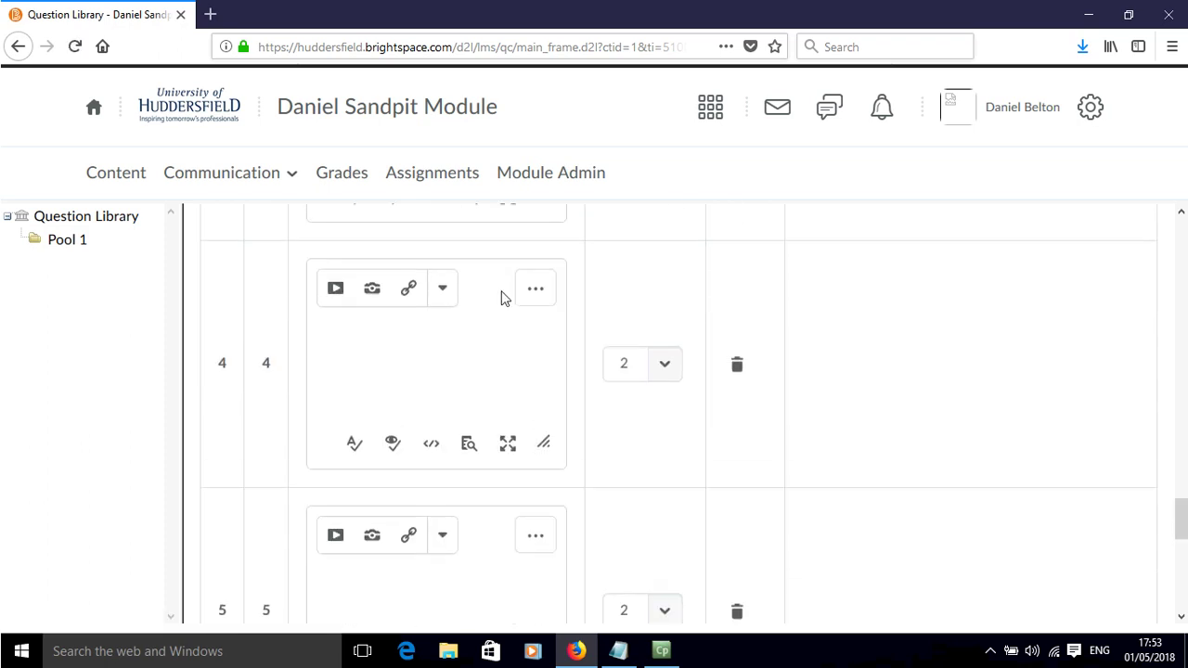
{"action": "scroll", "coordinate": [501, 299], "scroll_direction": "up", "scroll_amount": 10}
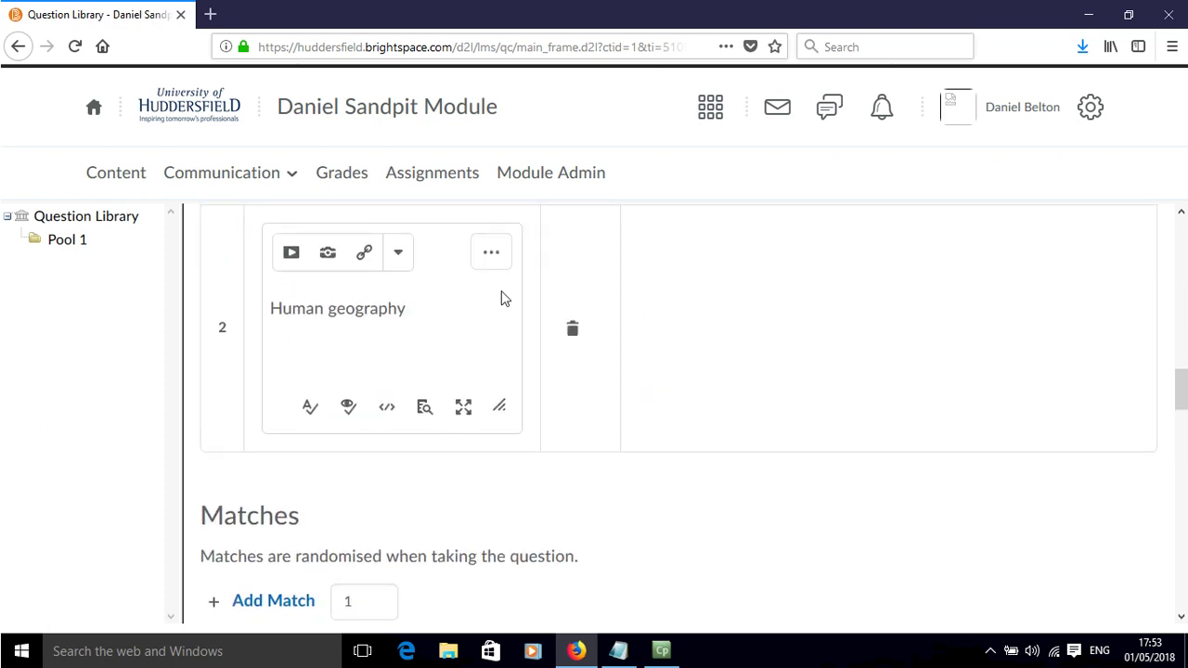
{"action": "scroll", "coordinate": [502, 299], "scroll_direction": "up", "scroll_amount": 4}
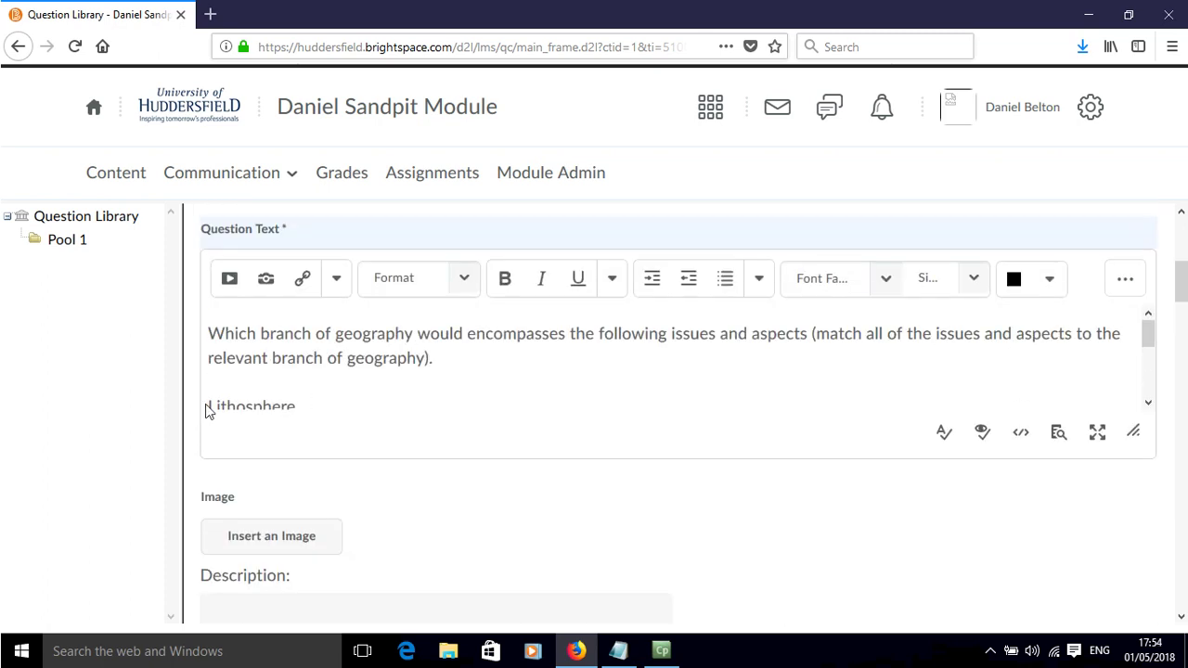
- Delete the issues list from the question text
{"action": "left_click_drag", "start_coordinate": [210, 406], "coordinate": [335, 443]}
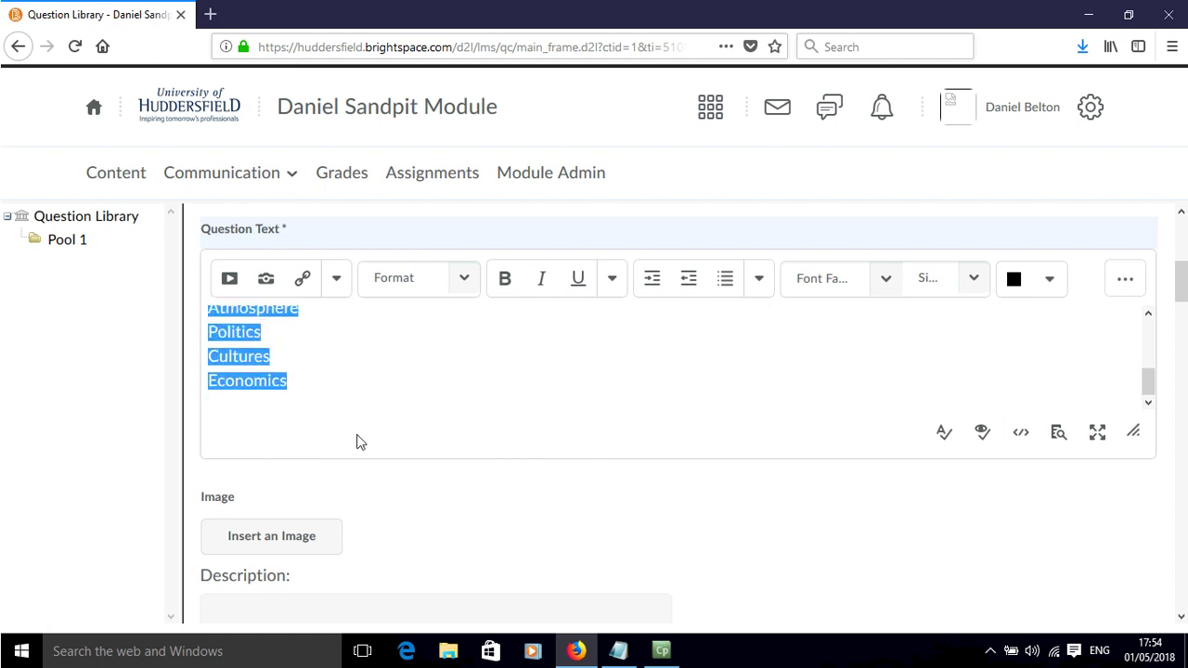
{"action": "key", "text": "BackSpace"}
{"action": "key", "text": "BackSpace"}
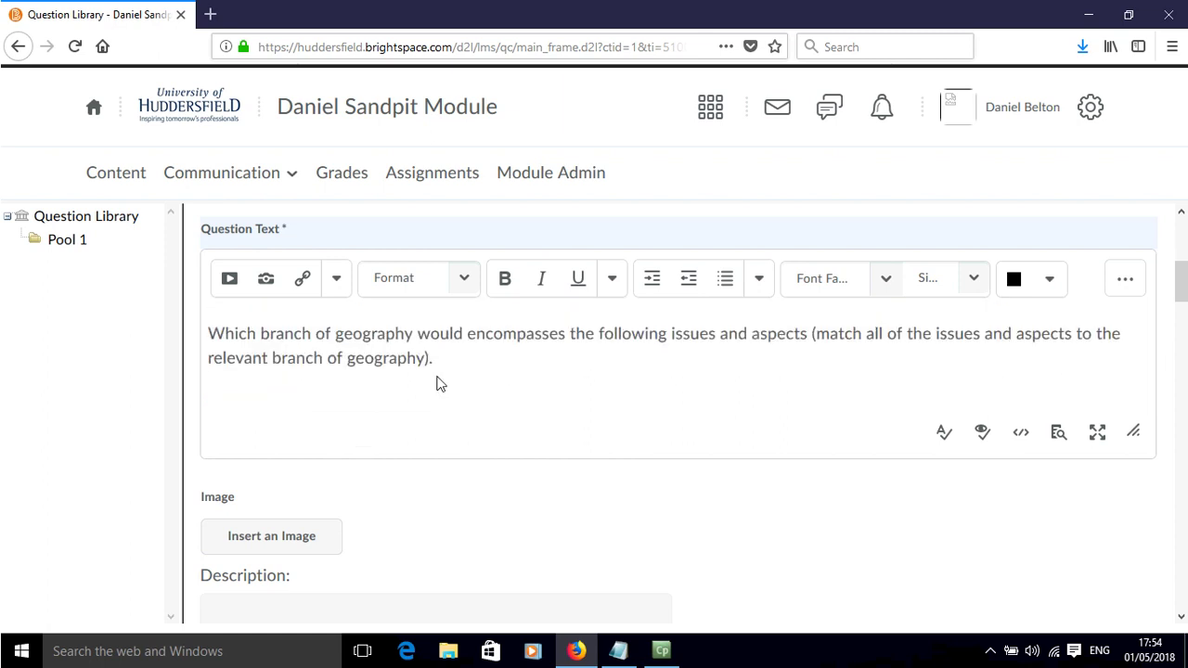
{"action": "scroll", "coordinate": [440, 384], "scroll_direction": "down", "scroll_amount": 8}
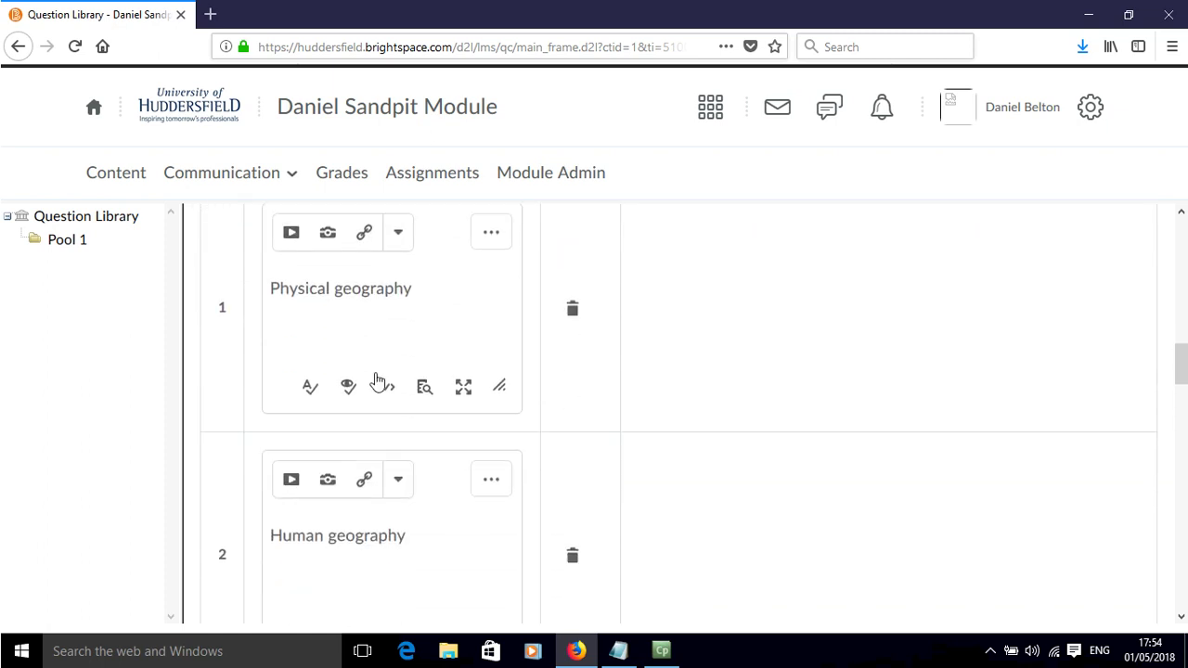
{"action": "scroll", "coordinate": [440, 383], "scroll_direction": "down", "scroll_amount": 1}
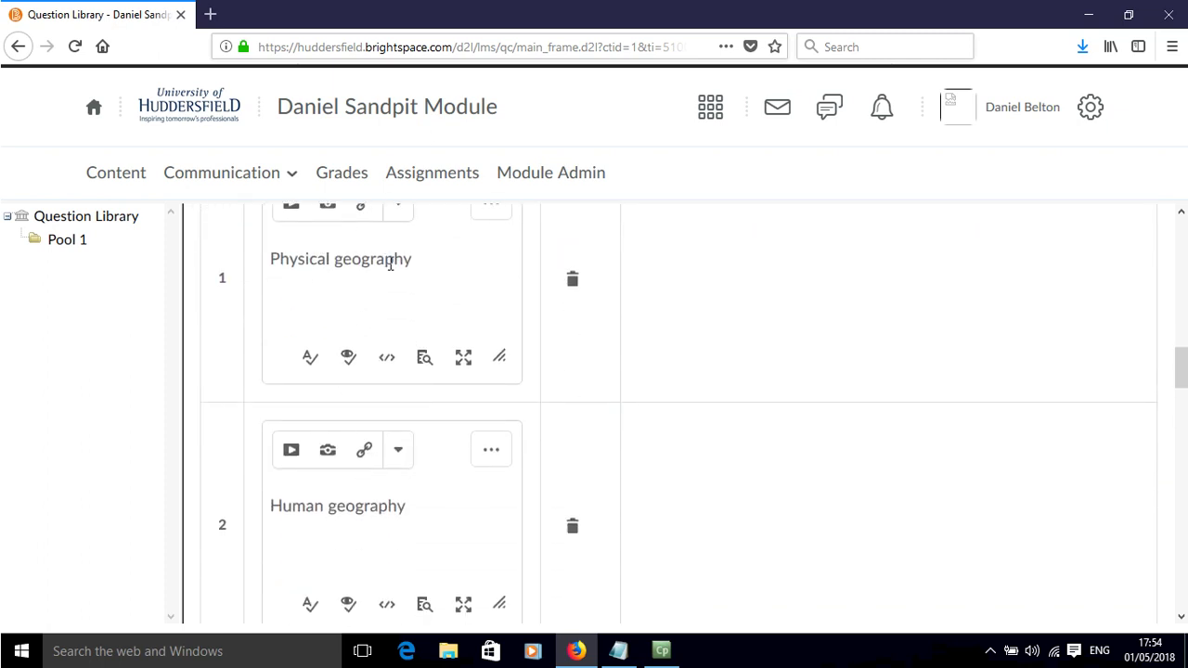
{"action": "scroll", "coordinate": [399, 262], "scroll_direction": "down", "scroll_amount": 5}
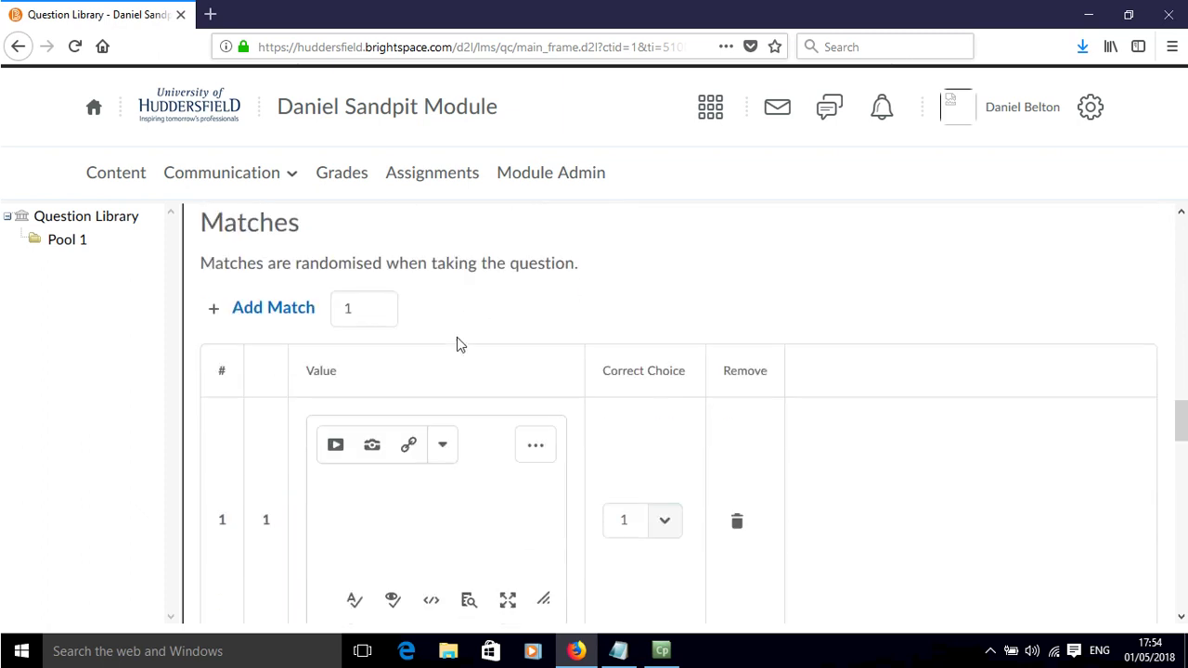
{"action": "scroll", "coordinate": [457, 343], "scroll_direction": "down", "scroll_amount": 3}
{"action": "scroll", "coordinate": [457, 339], "scroll_direction": "up", "scroll_amount": 5}
{"action": "scroll", "coordinate": [458, 337], "scroll_direction": "down", "scroll_amount": 3}
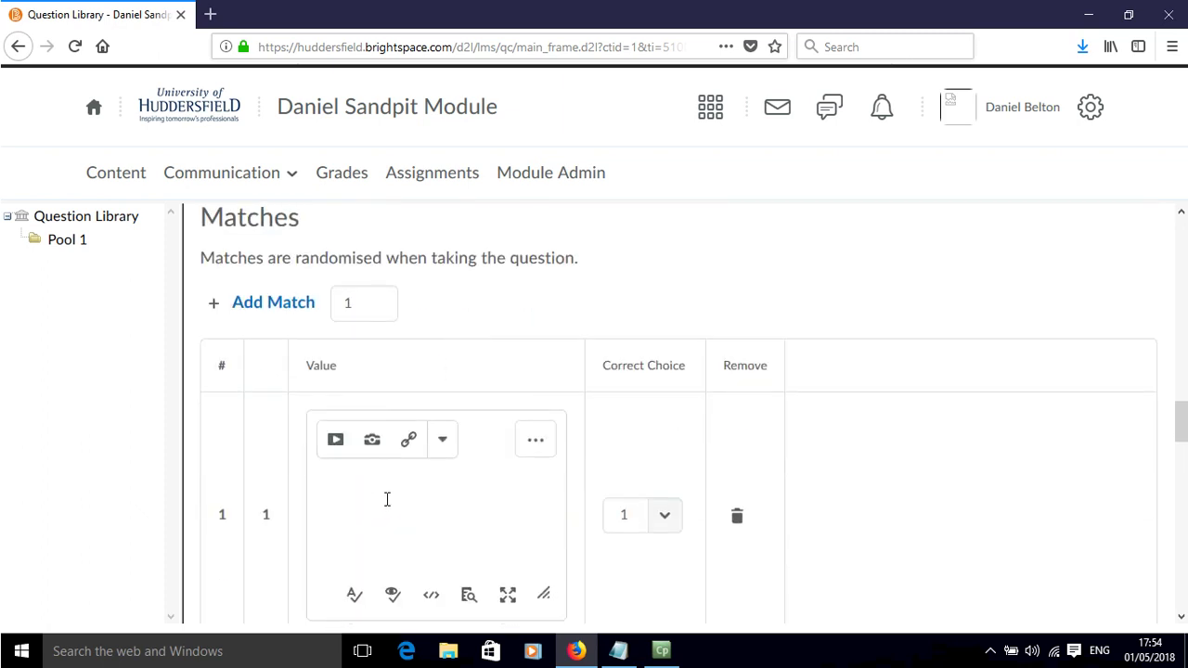
- Fill matches 1 and 2 with Lithosphere and Hydrosphere
{"action": "key", "text": "ctrl+v"}
{"action": "left_click_drag", "start_coordinate": [394, 558], "coordinate": [305, 525]}
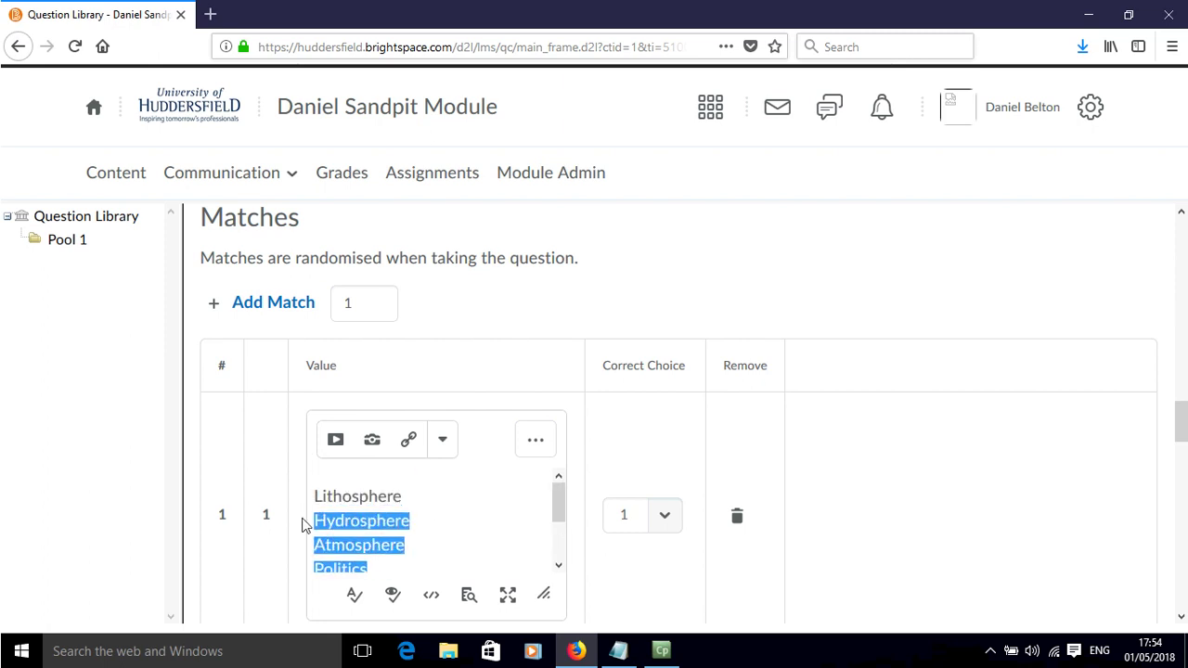
{"action": "key", "text": "BackSpace"}
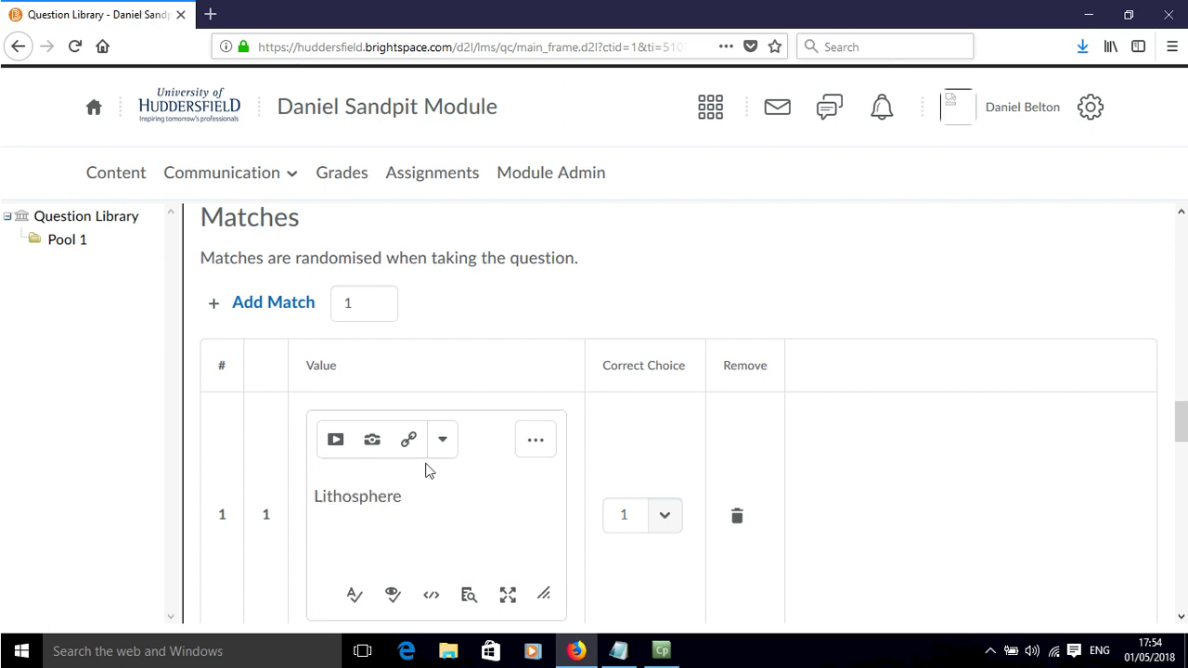
{"action": "scroll", "coordinate": [428, 461], "scroll_direction": "down", "scroll_amount": 3}
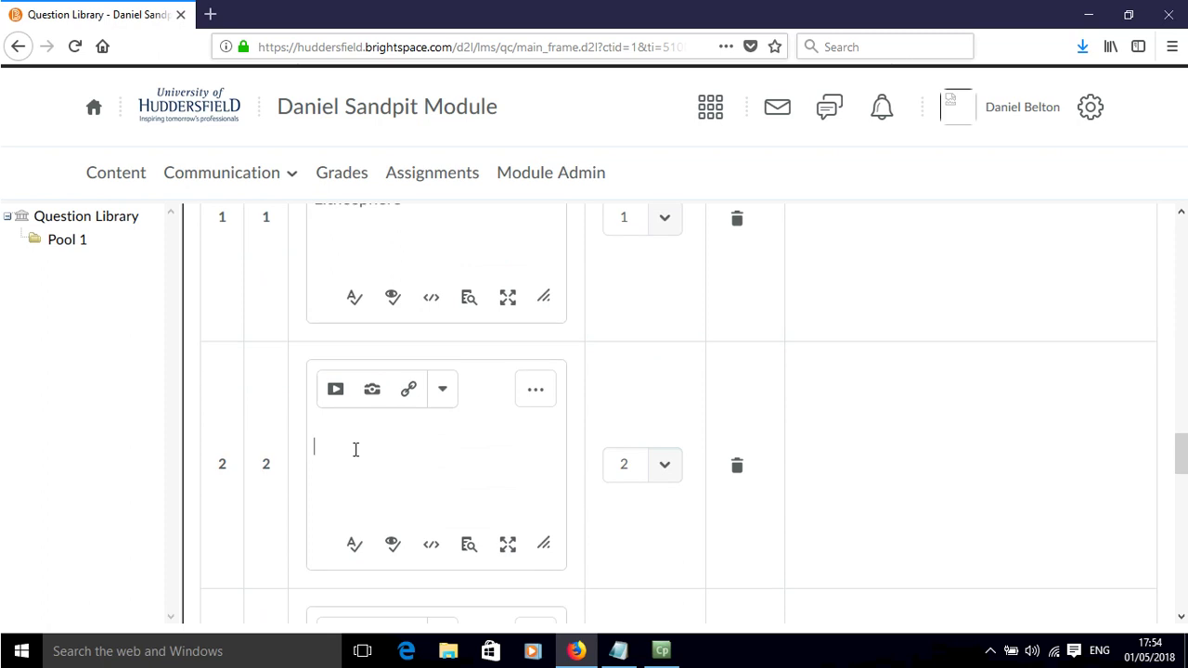
{"action": "type", "text": "Atmosphere Politics Cultures Economics"}
{"action": "left_click_drag", "start_coordinate": [403, 512], "coordinate": [275, 432]}
{"action": "key", "text": "ctrl+c"}
{"action": "key", "text": "BackSpace"}
{"action": "scroll", "coordinate": [409, 450], "scroll_direction": "up", "scroll_amount": 2}
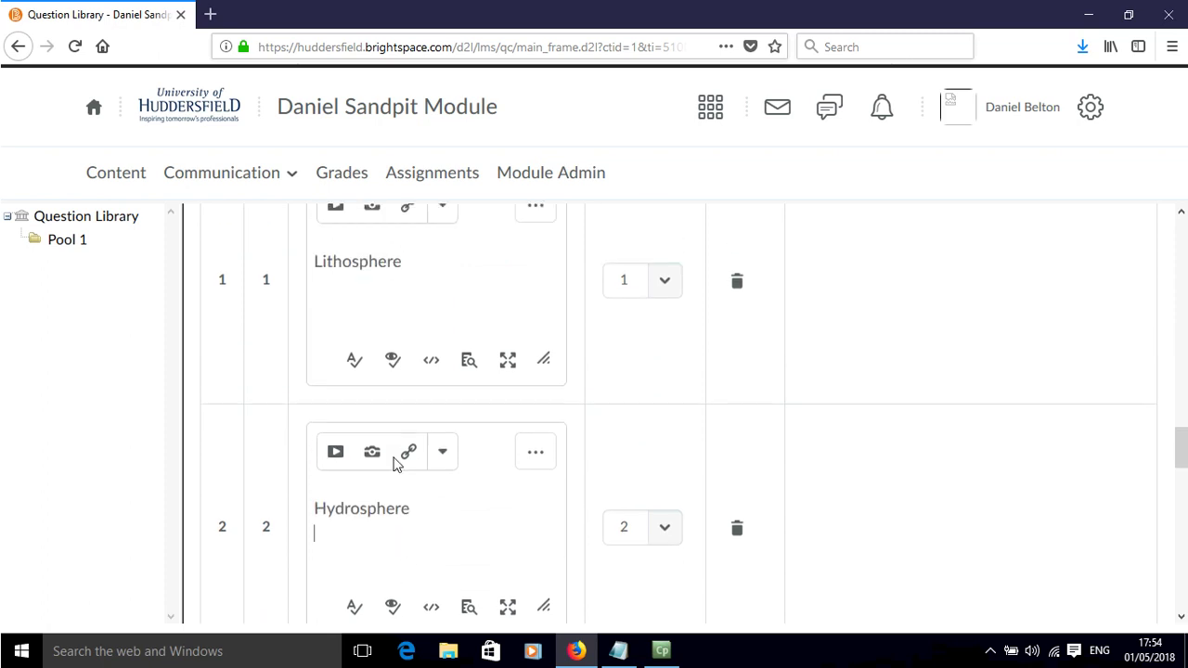
{"action": "scroll", "coordinate": [408, 436], "scroll_direction": "down", "scroll_amount": 5}
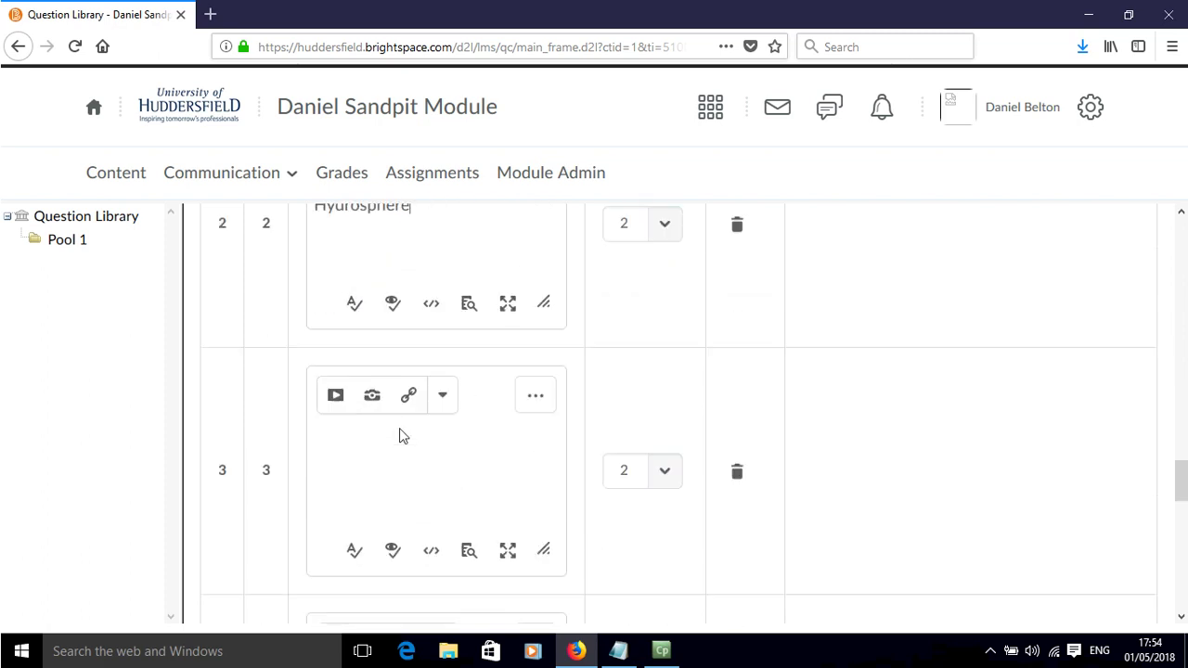
- Fill matches 3 and 4 with Atmosphere and Politics
{"action": "left_click", "coordinate": [348, 402]}
{"action": "key", "text": "ctrl+v"}
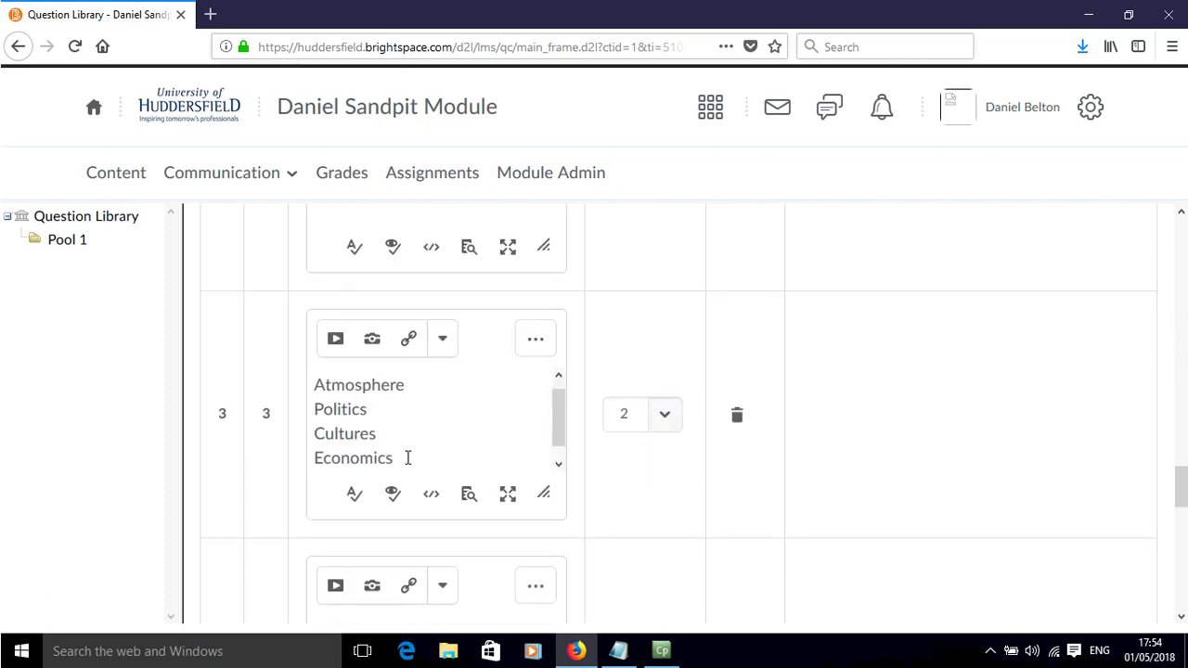
{"action": "left_click_drag", "start_coordinate": [408, 457], "coordinate": [292, 425]}
{"action": "key", "text": "ctrl+c"}
{"action": "key", "text": "BackSpace"}
{"action": "key", "text": "BackSpace"}
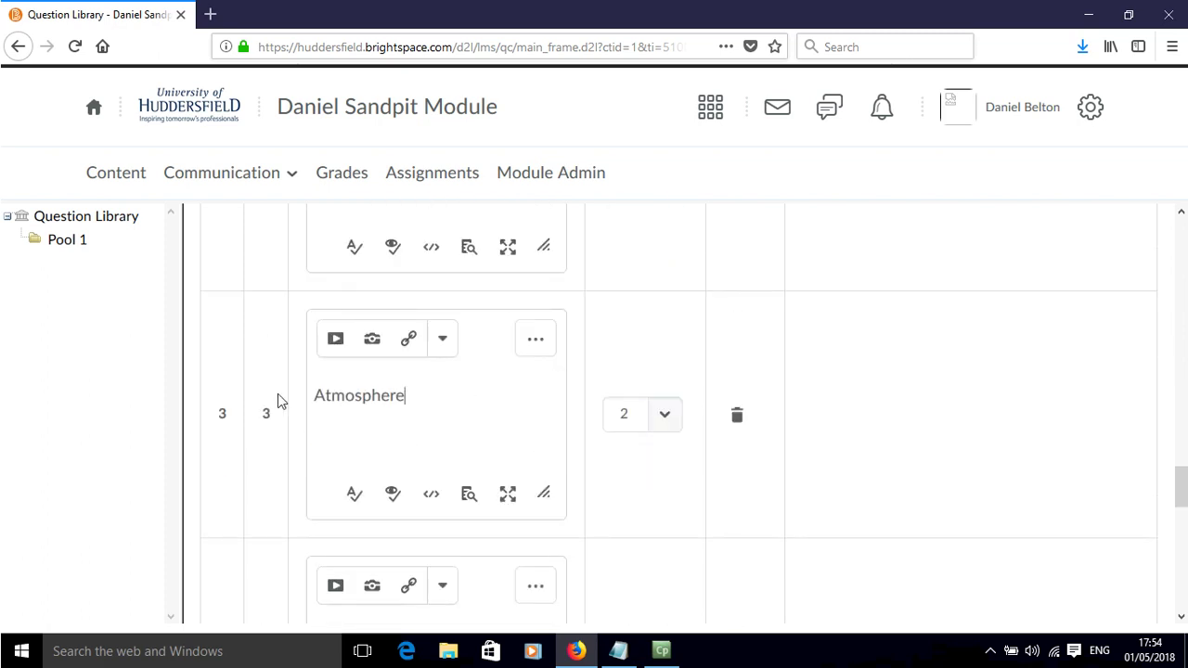
{"action": "scroll", "coordinate": [311, 388], "scroll_direction": "down", "scroll_amount": 2}
{"action": "scroll", "coordinate": [347, 435], "scroll_direction": "down", "scroll_amount": 3}
{"action": "left_click", "coordinate": [342, 449]}
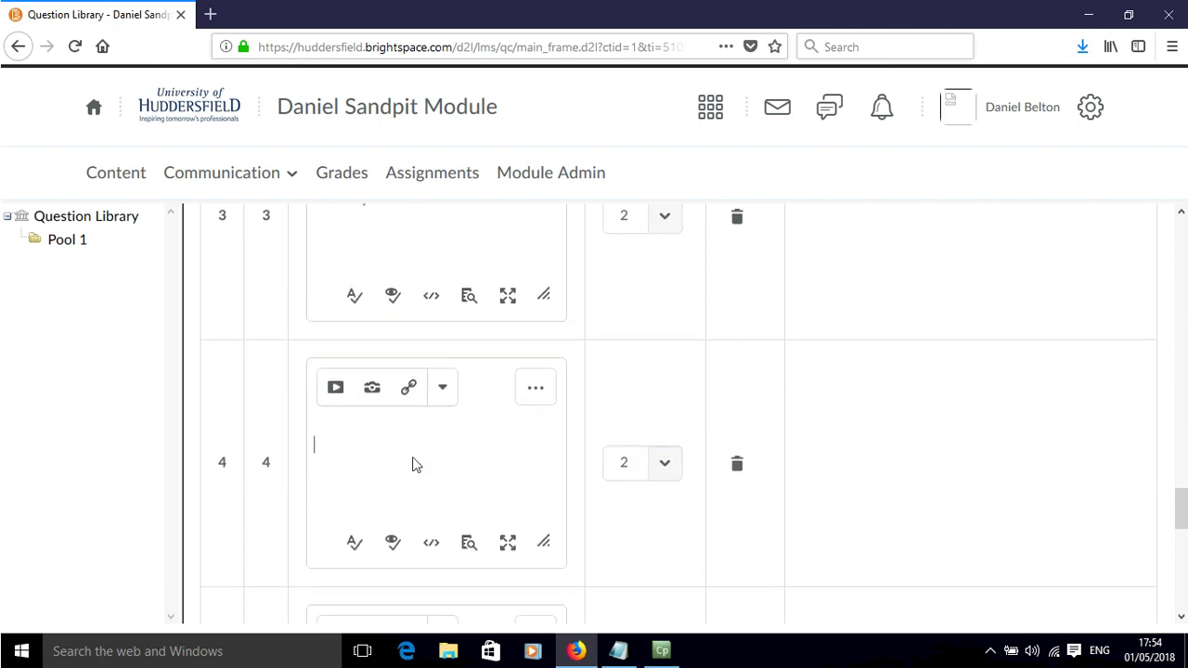
{"action": "key", "text": "ctrl+v"}
{"action": "left_click_drag", "start_coordinate": [427, 485], "coordinate": [309, 474]}
{"action": "key", "text": "ctrl+c"}
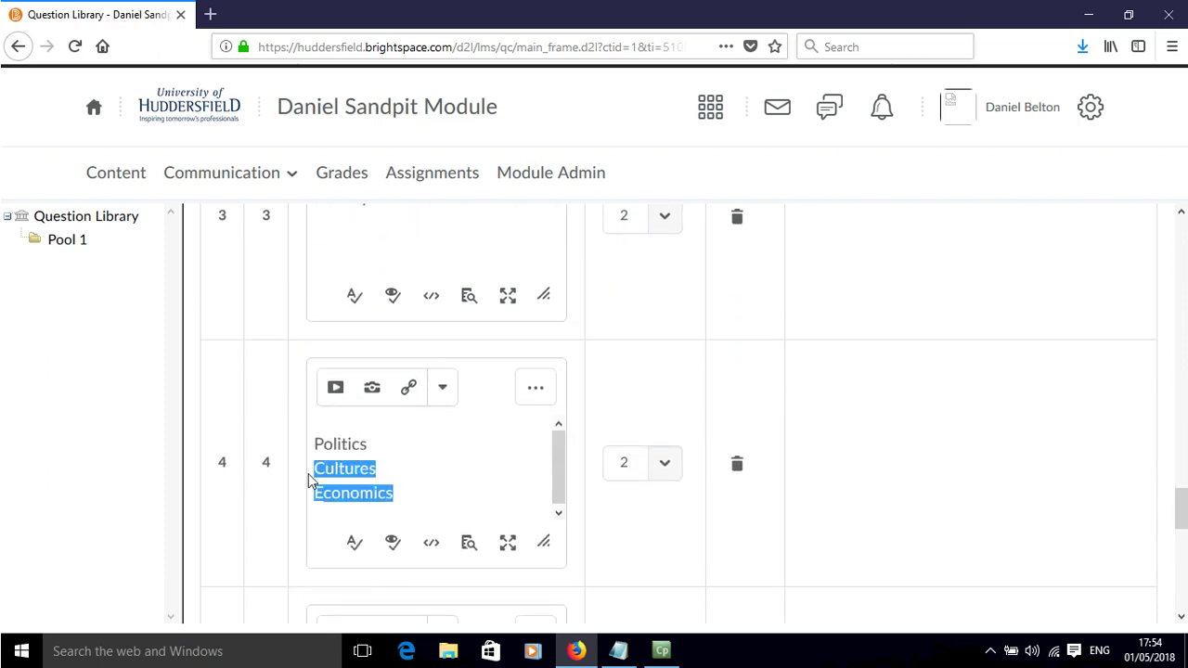
{"action": "key", "text": "BackSpace"}
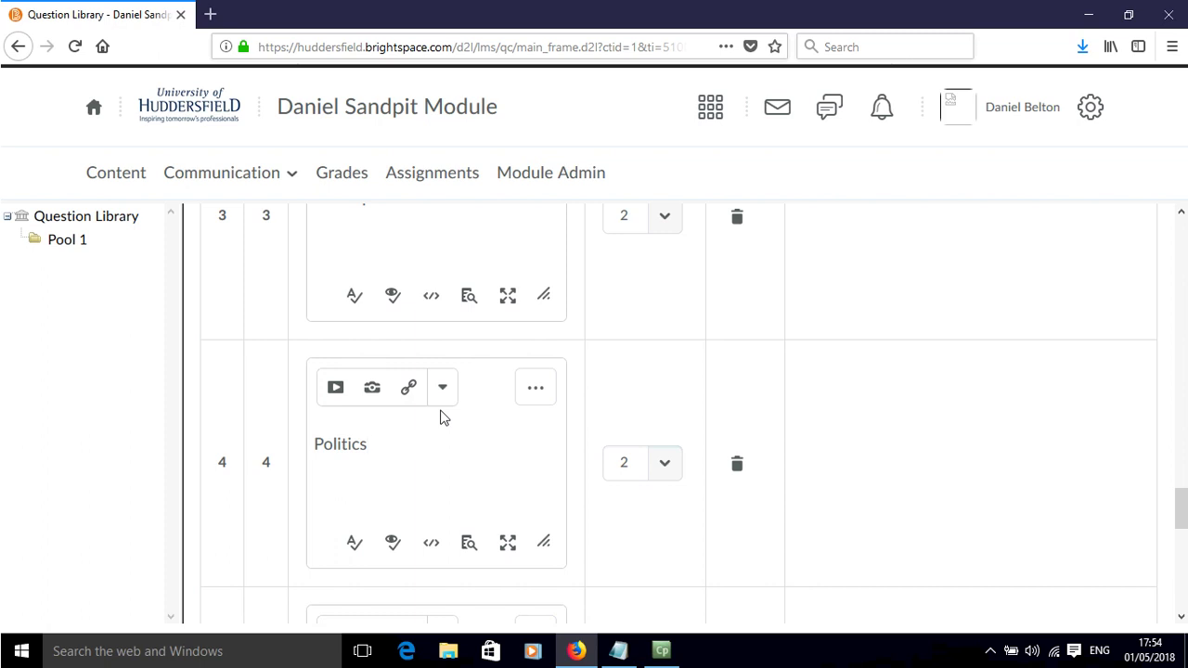
{"action": "key", "text": "BackSpace"}
{"action": "scroll", "coordinate": [443, 418], "scroll_direction": "down", "scroll_amount": 5}
- Fill matches 5 and 6 with Cultures and Economics
{"action": "key", "text": "ctrl+v"}
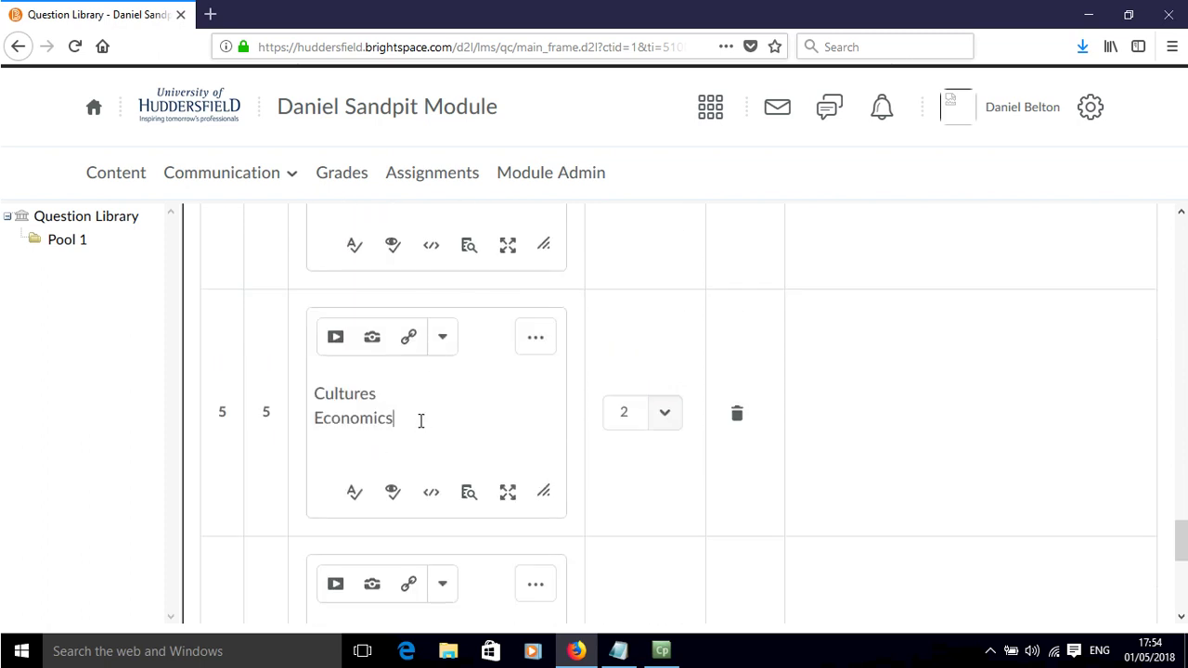
{"action": "left_click_drag", "start_coordinate": [438, 420], "coordinate": [305, 417]}
{"action": "key", "text": "ctrl+c"}
{"action": "key", "text": "BackSpace"}
{"action": "key", "text": "BackSpace"}
{"action": "scroll", "coordinate": [339, 411], "scroll_direction": "down", "scroll_amount": 2}
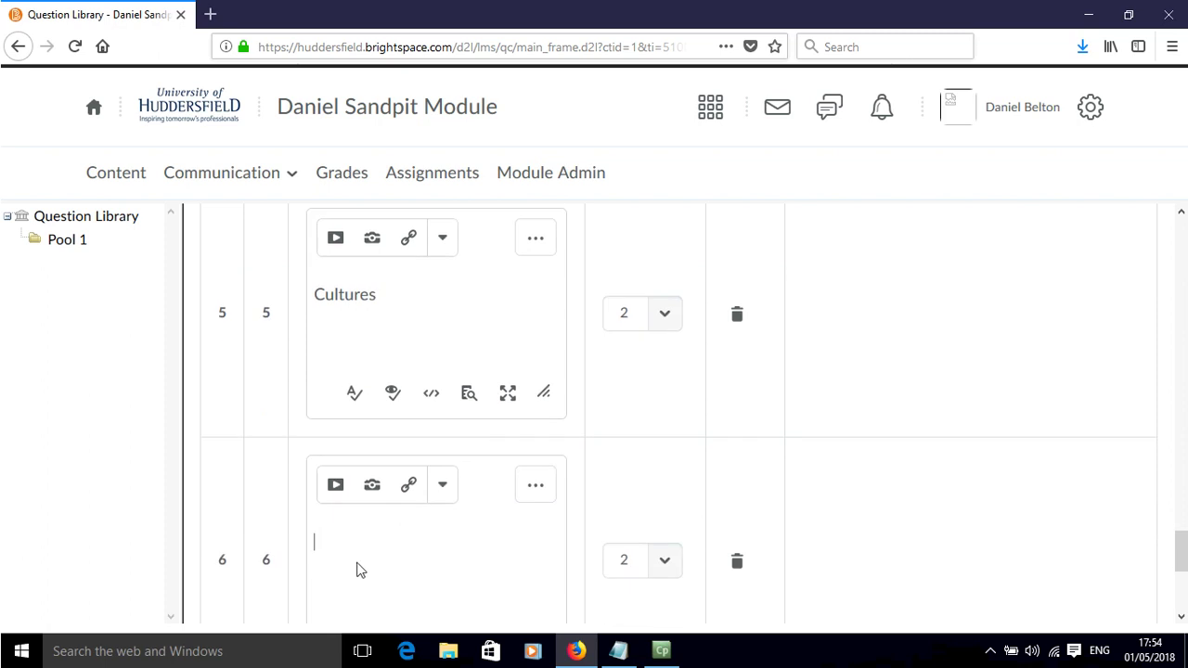
{"action": "left_click", "coordinate": [459, 559]}
{"action": "key", "text": "ctrl+v"}
{"action": "scroll", "coordinate": [601, 440], "scroll_direction": "up", "scroll_amount": 10}
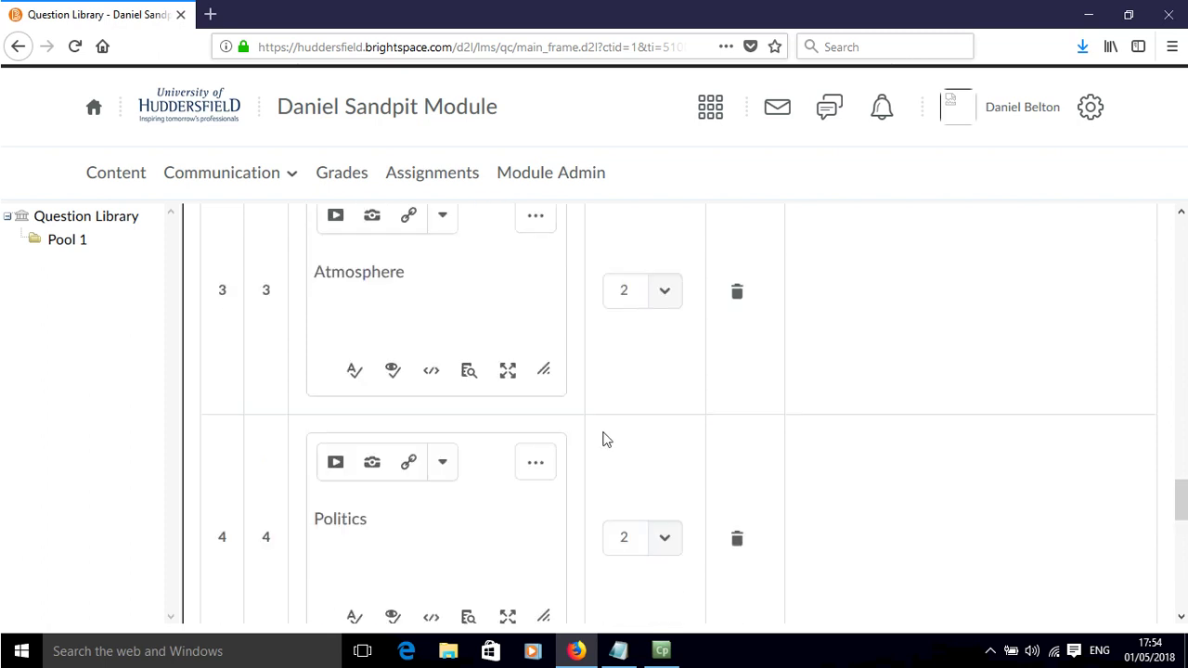
- Set the correct choice for Hydrosphere and Atmosphere to 1 (Physical geography)
{"action": "scroll", "coordinate": [604, 440], "scroll_direction": "up", "scroll_amount": 4}
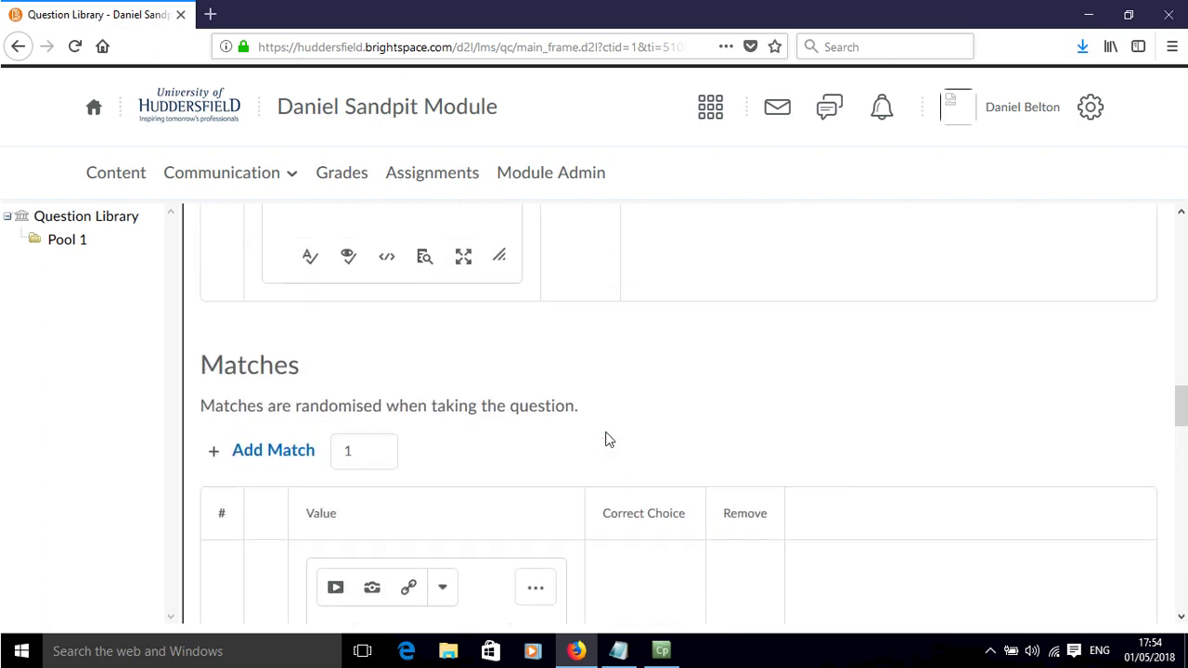
{"action": "scroll", "coordinate": [605, 439], "scroll_direction": "down", "scroll_amount": 2}
{"action": "scroll", "coordinate": [606, 439], "scroll_direction": "up", "scroll_amount": 5}
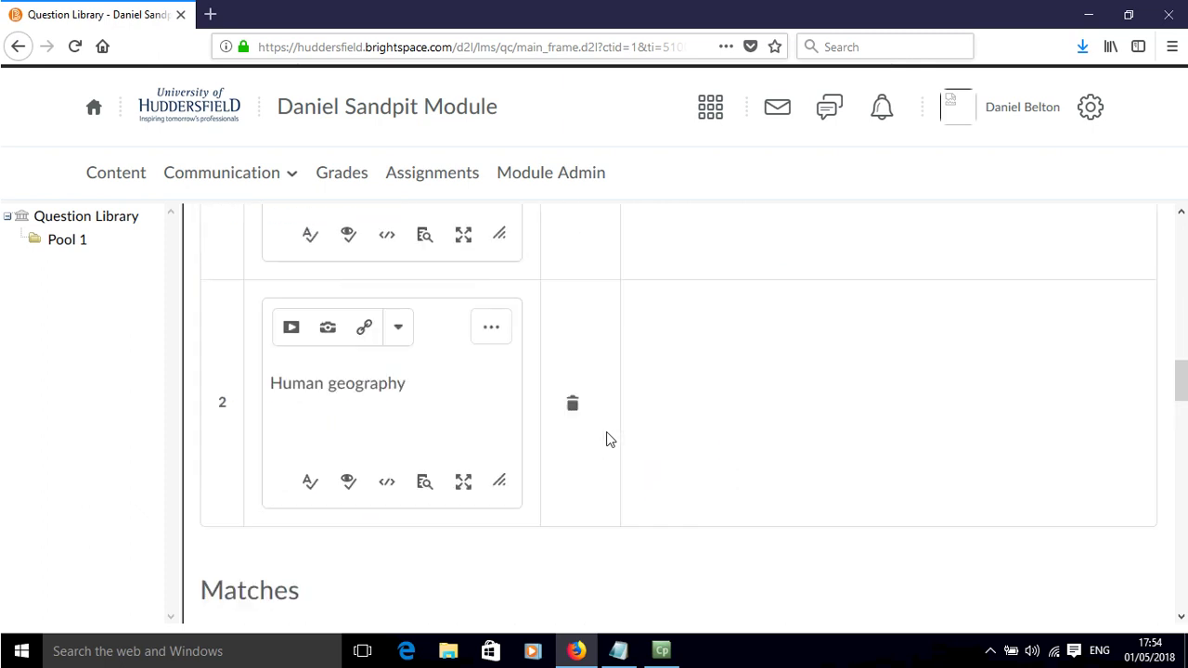
{"action": "scroll", "coordinate": [608, 440], "scroll_direction": "up", "scroll_amount": 1}
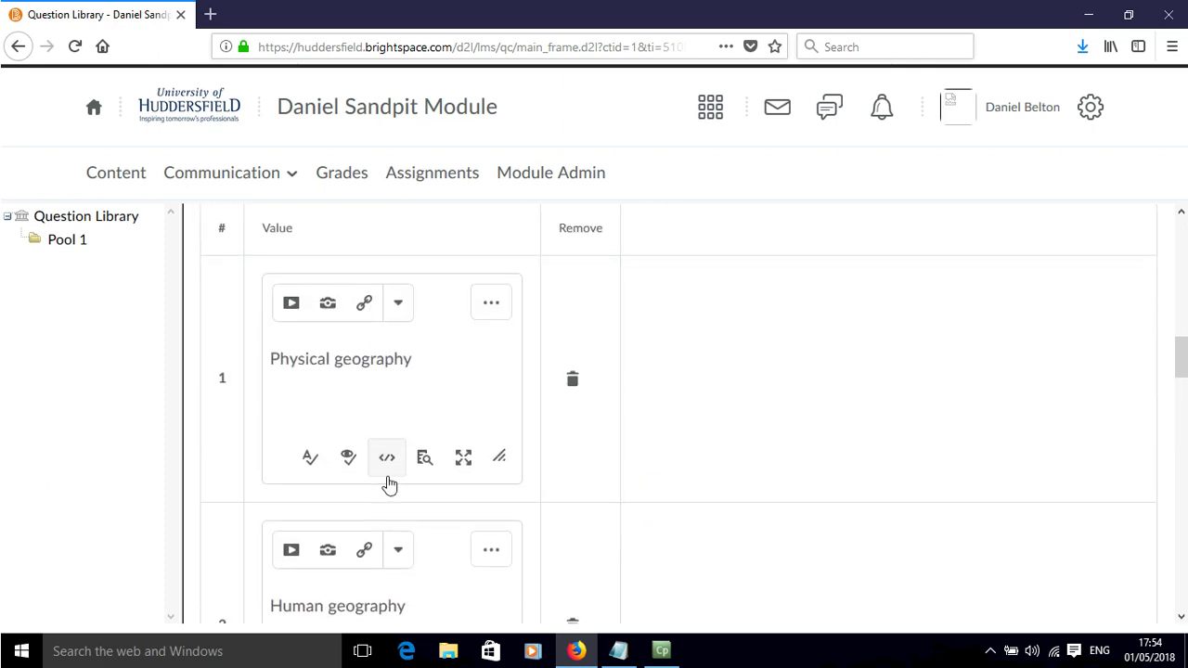
{"action": "scroll", "coordinate": [384, 480], "scroll_direction": "up", "scroll_amount": 3}
{"action": "scroll", "coordinate": [391, 473], "scroll_direction": "down", "scroll_amount": 5}
{"action": "scroll", "coordinate": [392, 473], "scroll_direction": "up", "scroll_amount": 5}
{"action": "scroll", "coordinate": [393, 474], "scroll_direction": "down", "scroll_amount": 5}
{"action": "scroll", "coordinate": [397, 471], "scroll_direction": "down", "scroll_amount": 8}
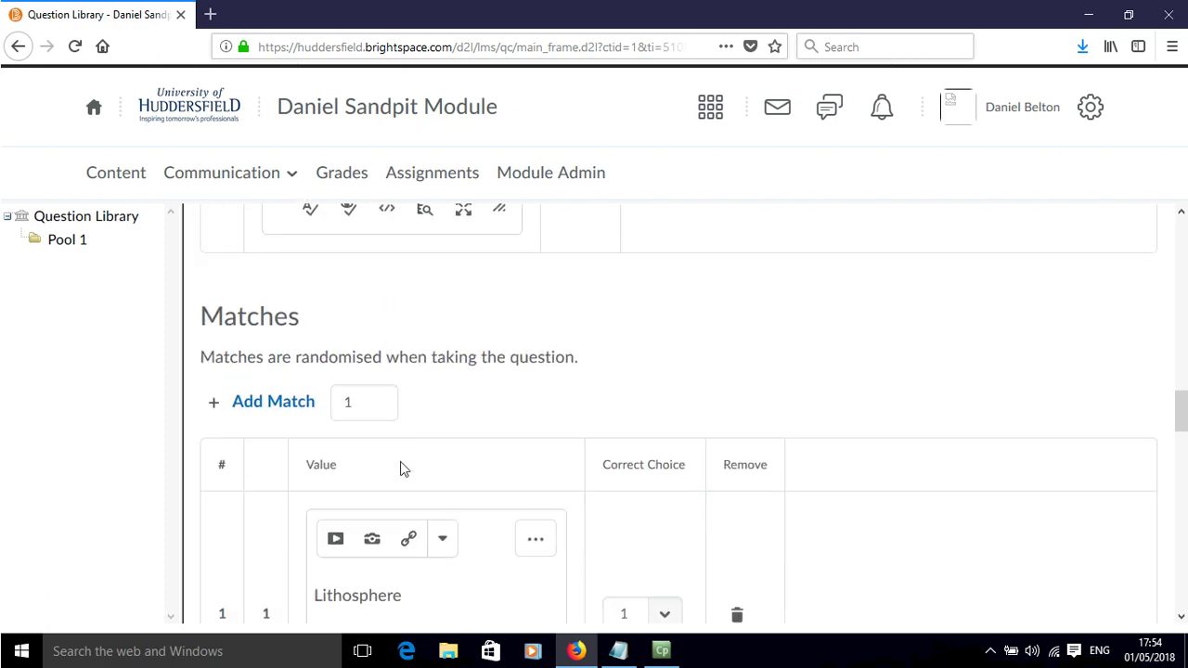
{"action": "left_click", "coordinate": [625, 469]}
{"action": "left_click", "coordinate": [627, 492]}
{"action": "scroll", "coordinate": [627, 528], "scroll_direction": "down", "scroll_amount": 2}
{"action": "left_click", "coordinate": [622, 512]}
{"action": "left_click", "coordinate": [626, 540]}
{"action": "scroll", "coordinate": [592, 482], "scroll_direction": "up", "scroll_amount": 10}
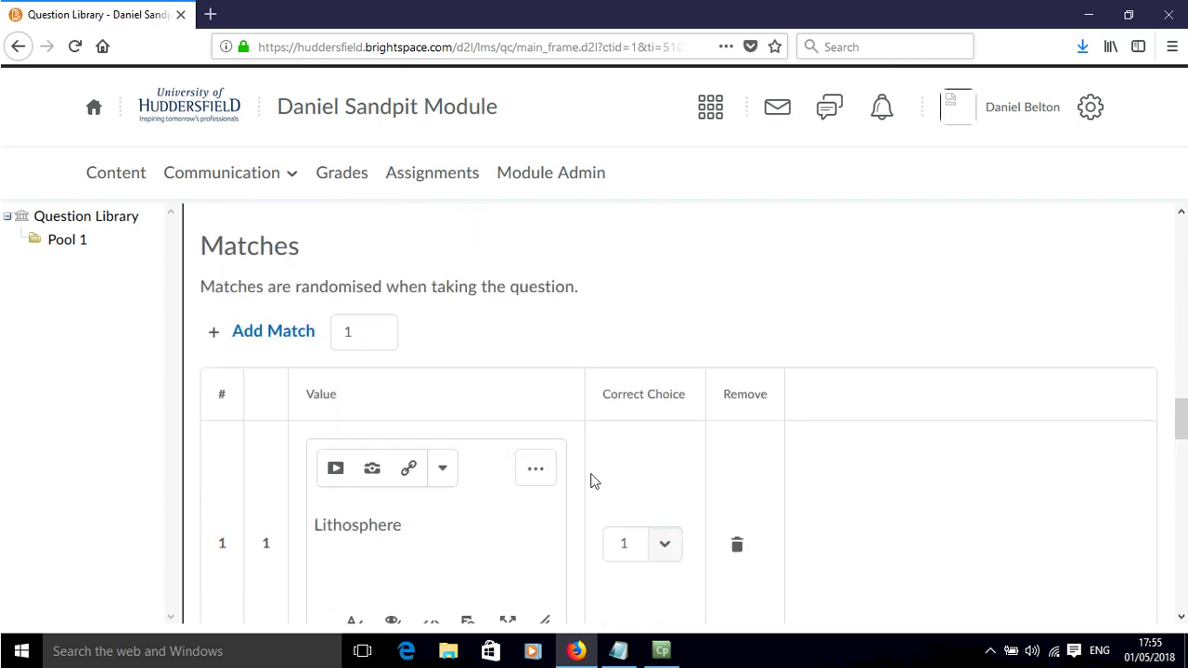
{"action": "scroll", "coordinate": [594, 478], "scroll_direction": "down", "scroll_amount": 12}
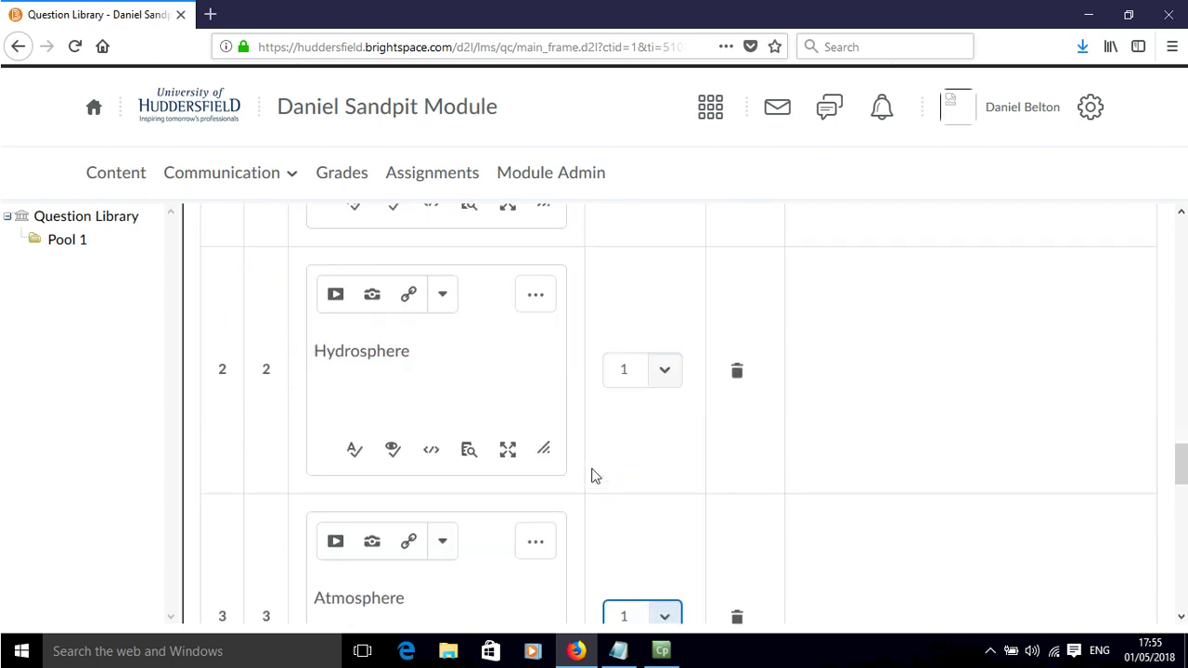
{"action": "scroll", "coordinate": [595, 476], "scroll_direction": "down", "scroll_amount": 4}
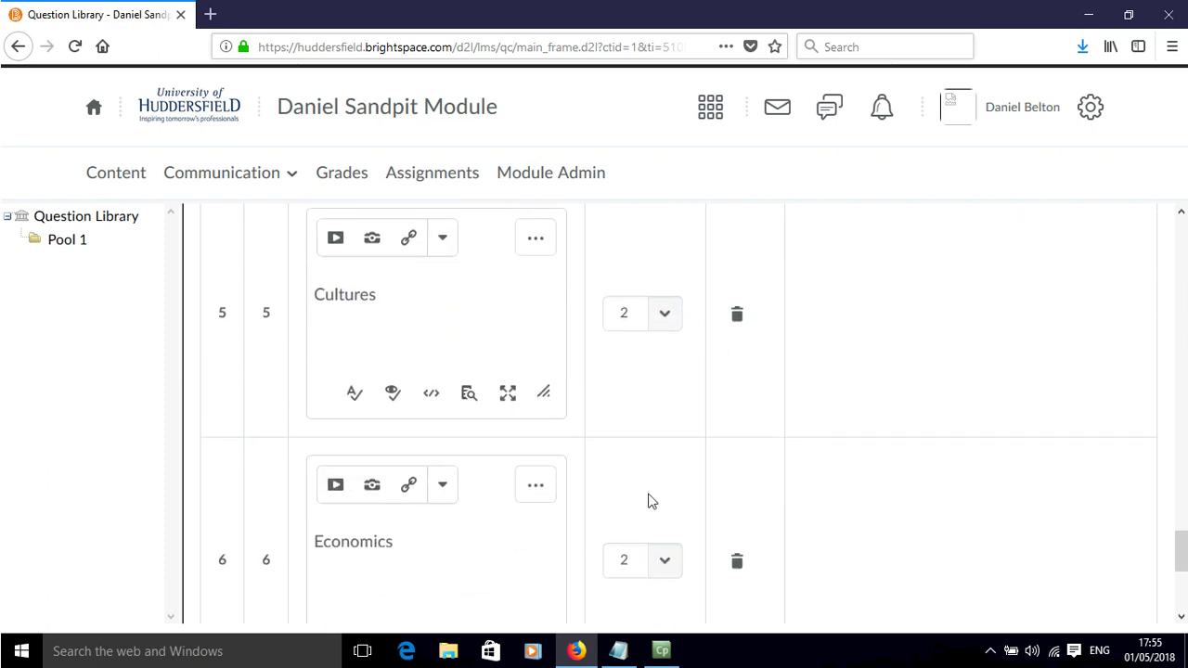
{"action": "scroll", "coordinate": [650, 504], "scroll_direction": "up", "scroll_amount": 4}
{"action": "scroll", "coordinate": [631, 390], "scroll_direction": "up", "scroll_amount": 1}
{"action": "scroll", "coordinate": [625, 456], "scroll_direction": "down", "scroll_amount": 10}
{"action": "scroll", "coordinate": [625, 477], "scroll_direction": "down", "scroll_amount": 1}
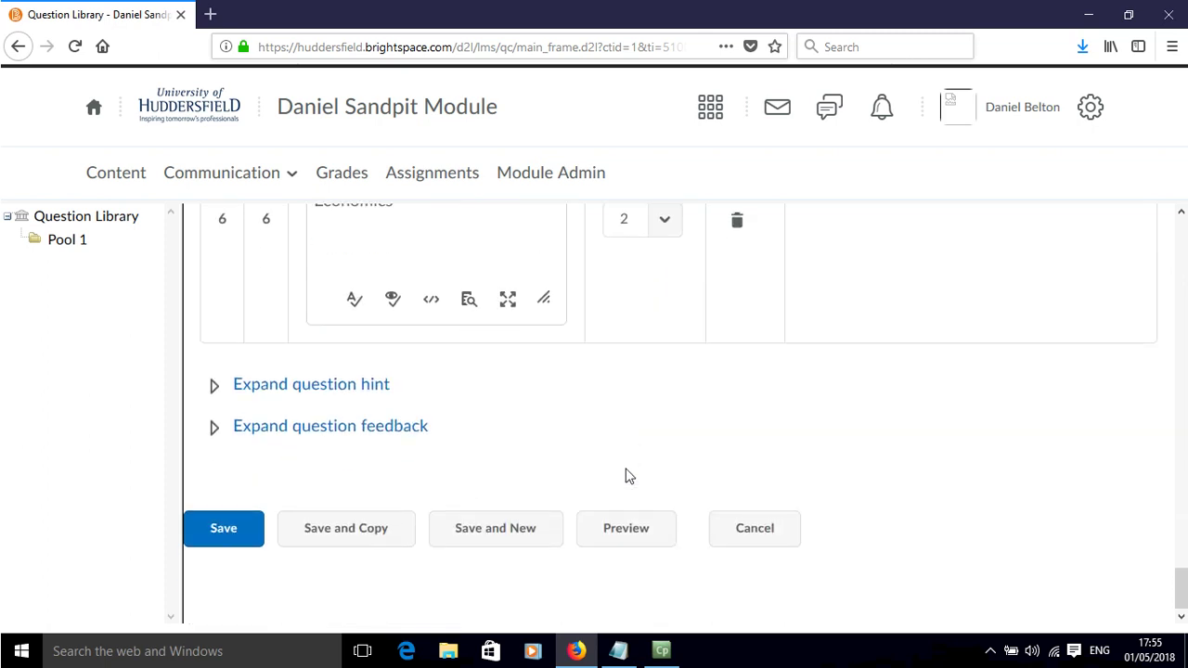
- Preview the question and answer Hydrosphere with 1
{"action": "left_click", "coordinate": [637, 527]}
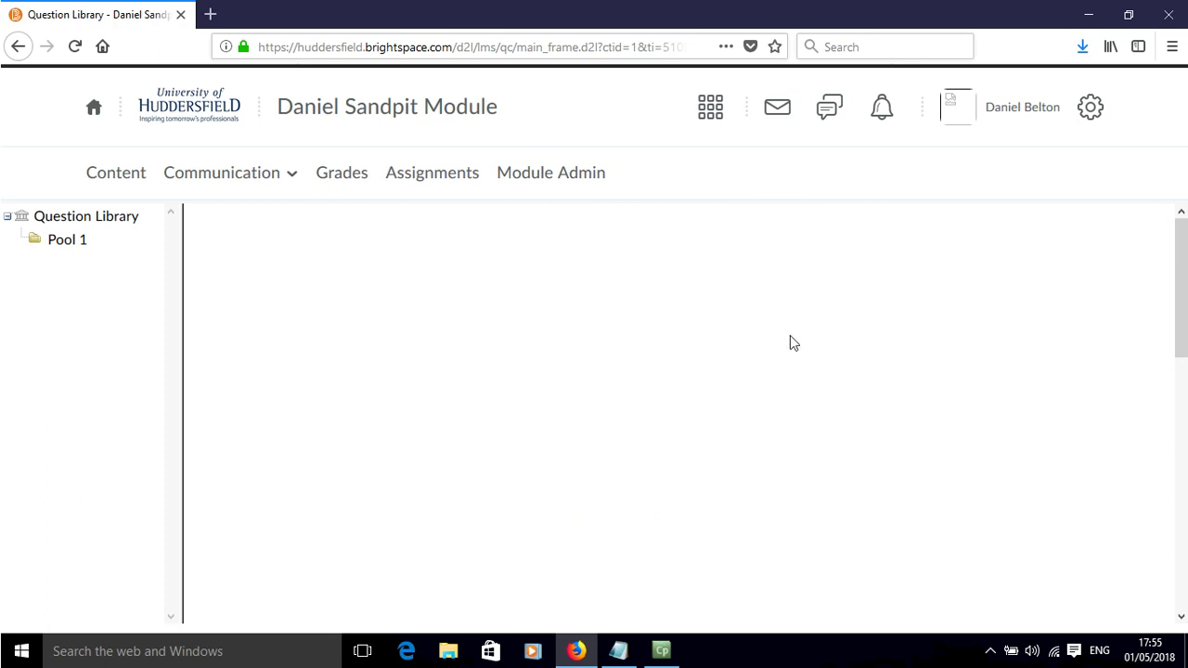
{"action": "scroll", "coordinate": [789, 335], "scroll_direction": "down", "scroll_amount": 3}
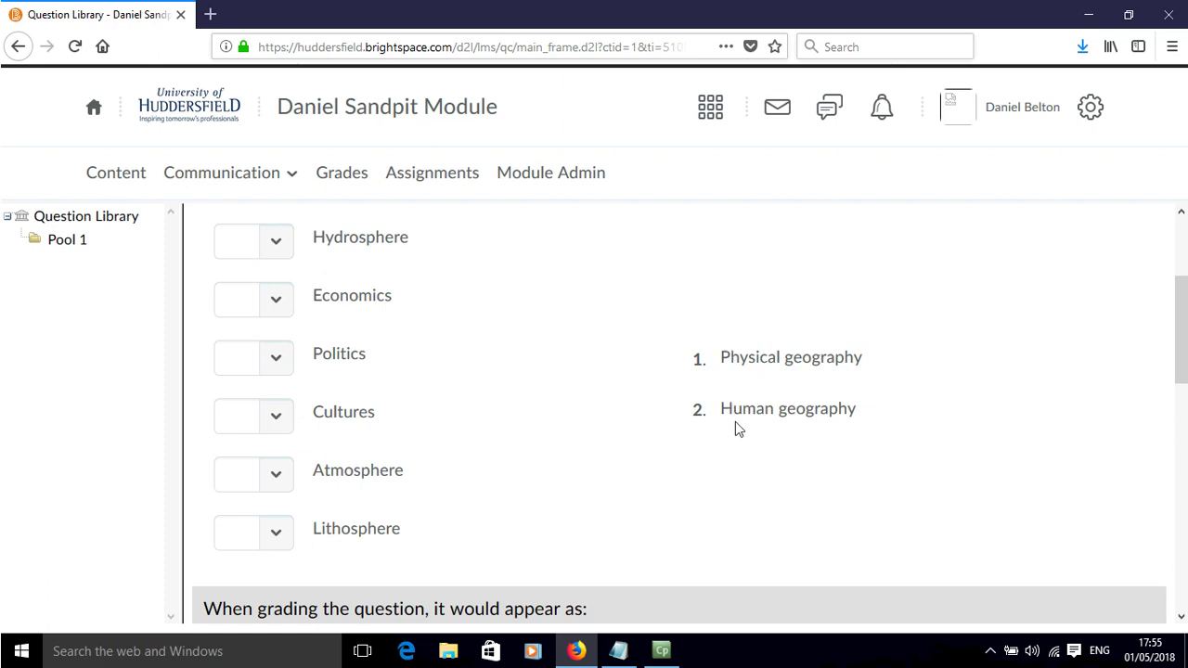
{"action": "left_click", "coordinate": [278, 240]}
{"action": "left_click", "coordinate": [228, 294]}
{"action": "left_click", "coordinate": [274, 307]}
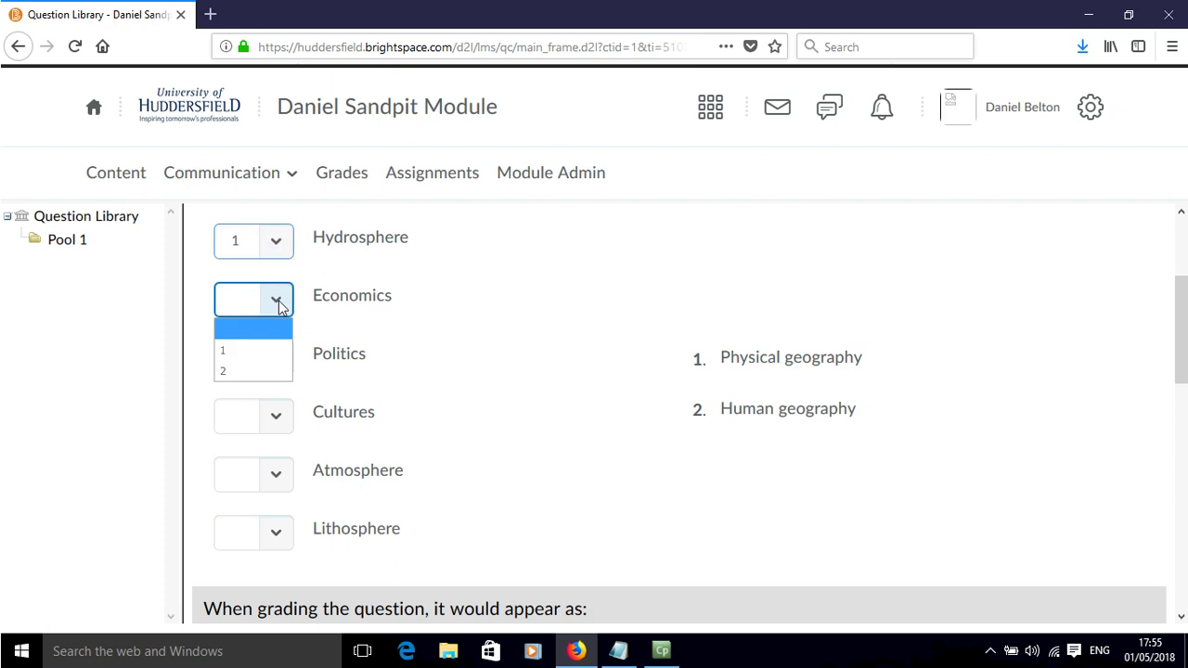
{"action": "left_click", "coordinate": [251, 350]}
{"action": "left_click", "coordinate": [276, 251]}
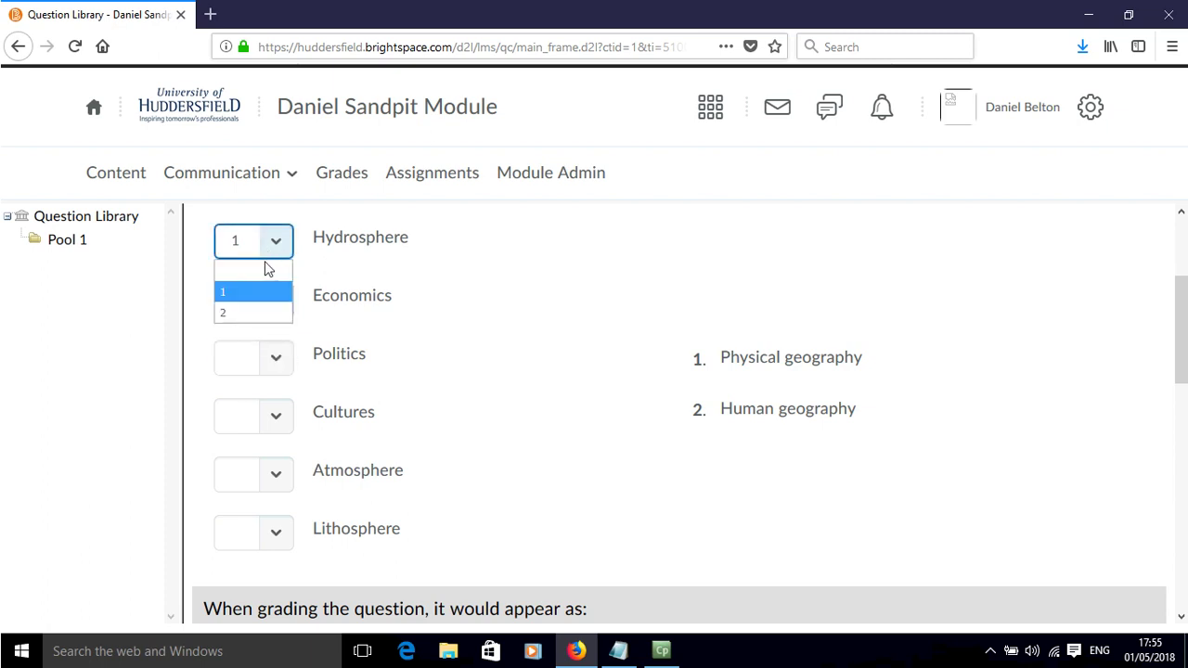
{"action": "left_click", "coordinate": [256, 308]}
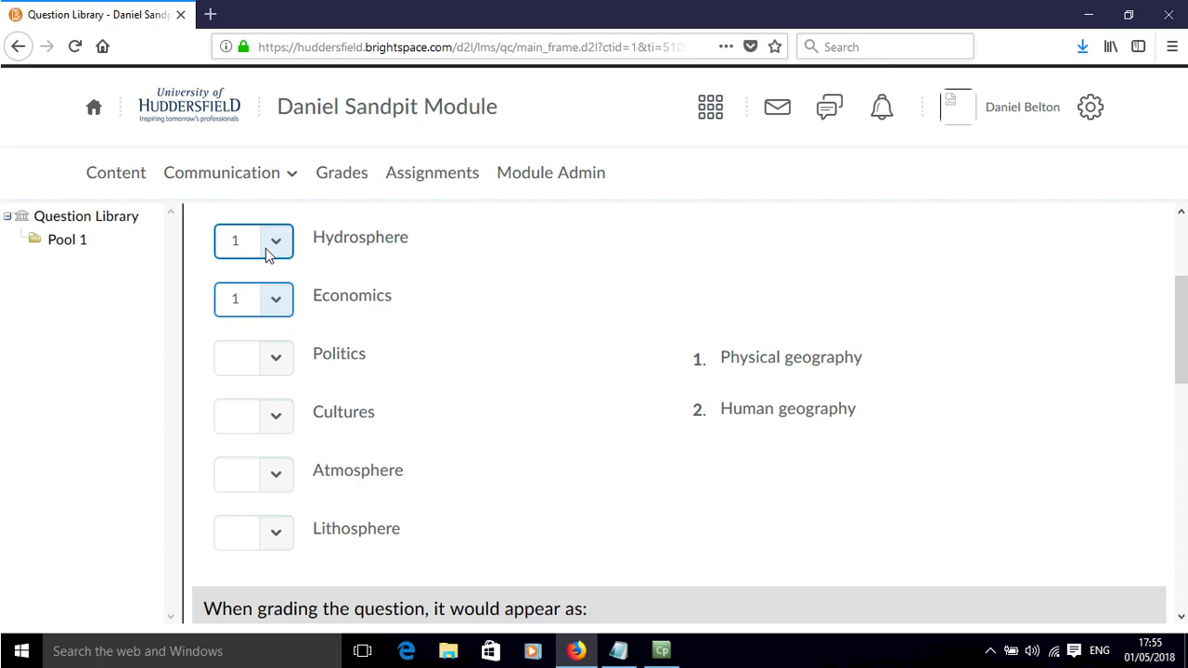
- Change Economics' preview answer to 2
{"action": "left_click", "coordinate": [260, 299]}
{"action": "left_click", "coordinate": [244, 355]}
{"action": "left_click", "coordinate": [244, 363]}
{"action": "left_click", "coordinate": [246, 311]}
{"action": "left_click", "coordinate": [235, 367]}
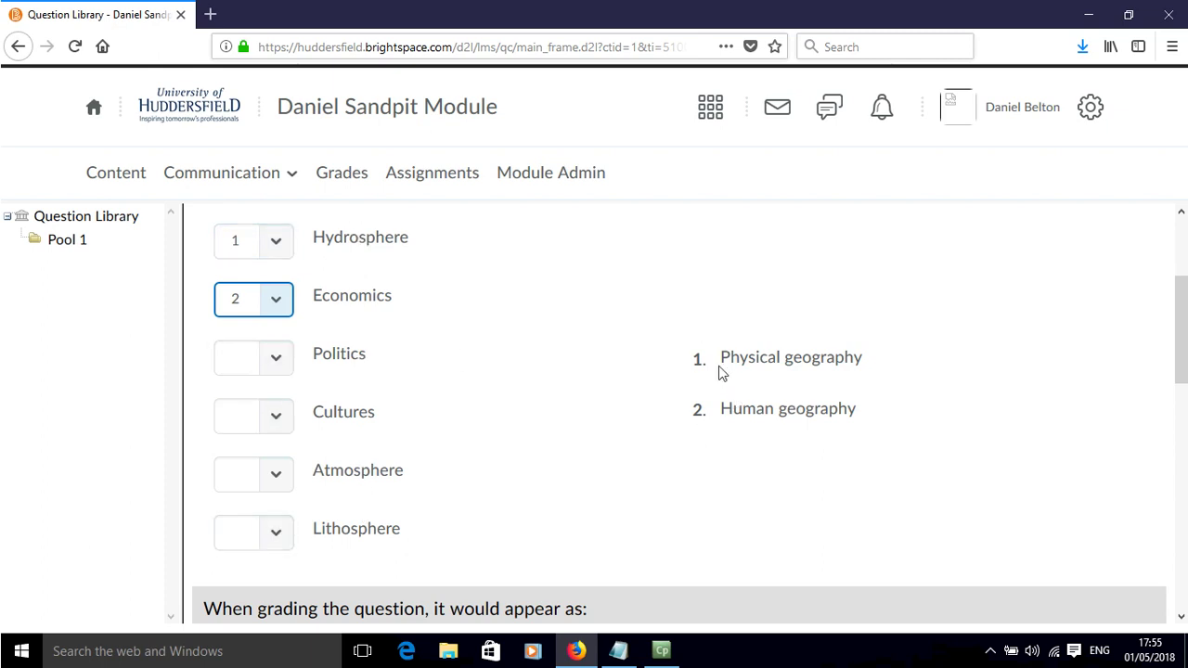
{"action": "scroll", "coordinate": [662, 350], "scroll_direction": "down", "scroll_amount": 2}
- Review the grading answer key for all six issues, then close the preview with Done
{"action": "scroll", "coordinate": [662, 350], "scroll_direction": "up", "scroll_amount": 4}
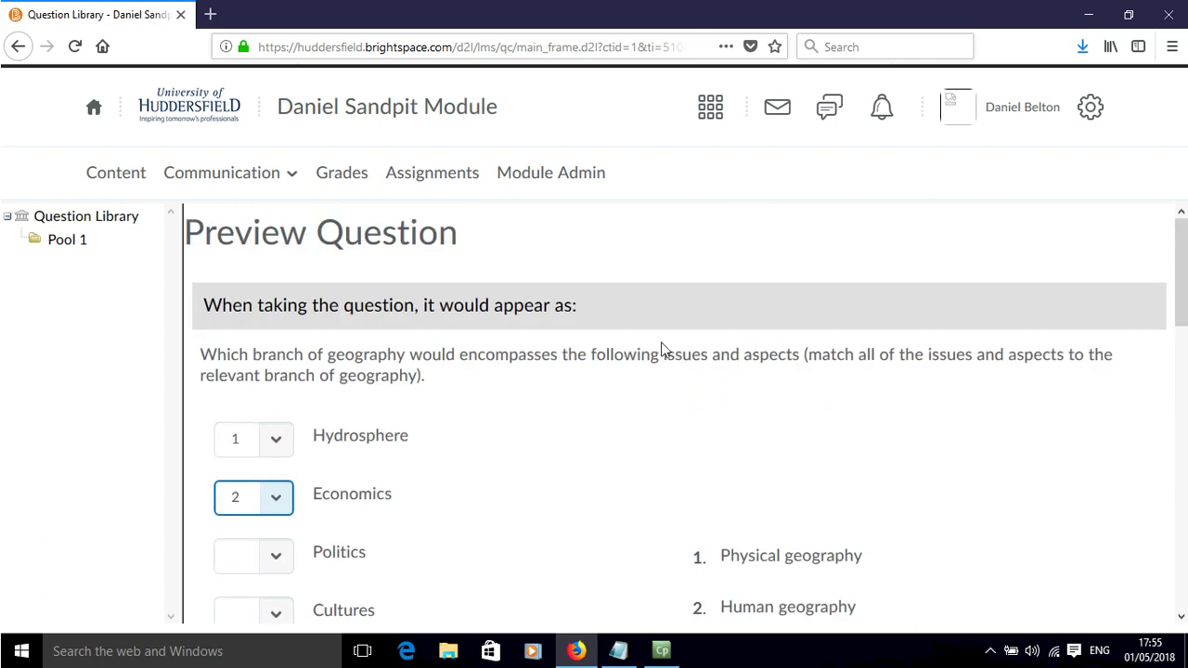
{"action": "scroll", "coordinate": [662, 350], "scroll_direction": "down", "scroll_amount": 8}
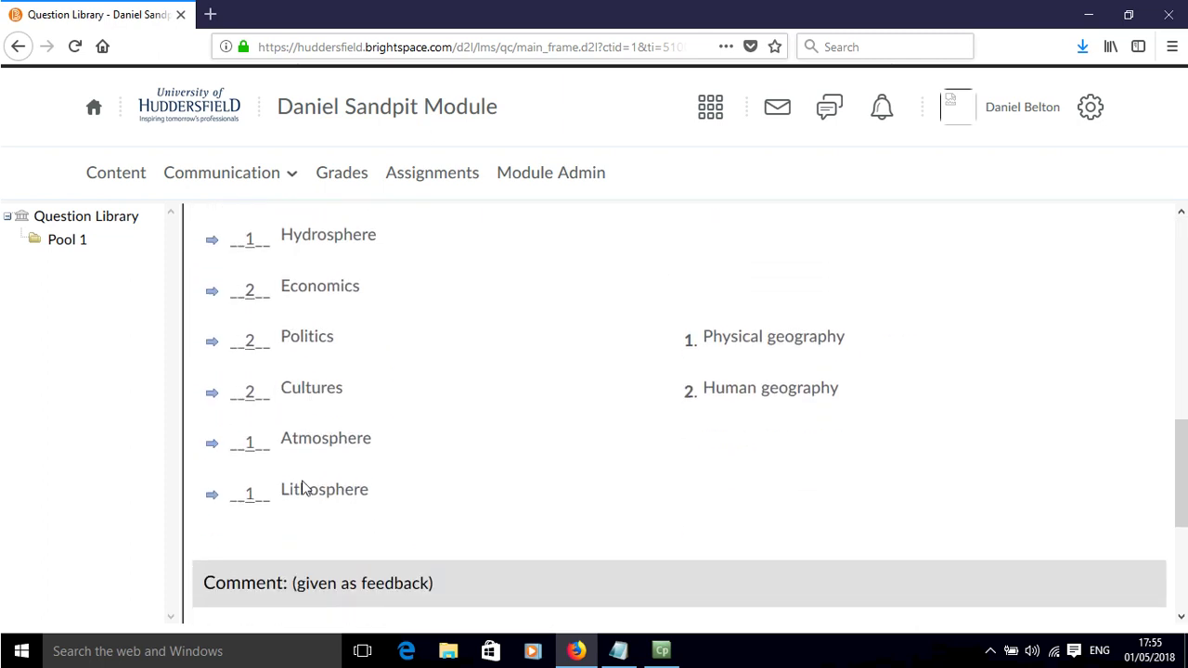
{"action": "scroll", "coordinate": [320, 416], "scroll_direction": "up", "scroll_amount": 2}
{"action": "scroll", "coordinate": [336, 464], "scroll_direction": "down", "scroll_amount": 5}
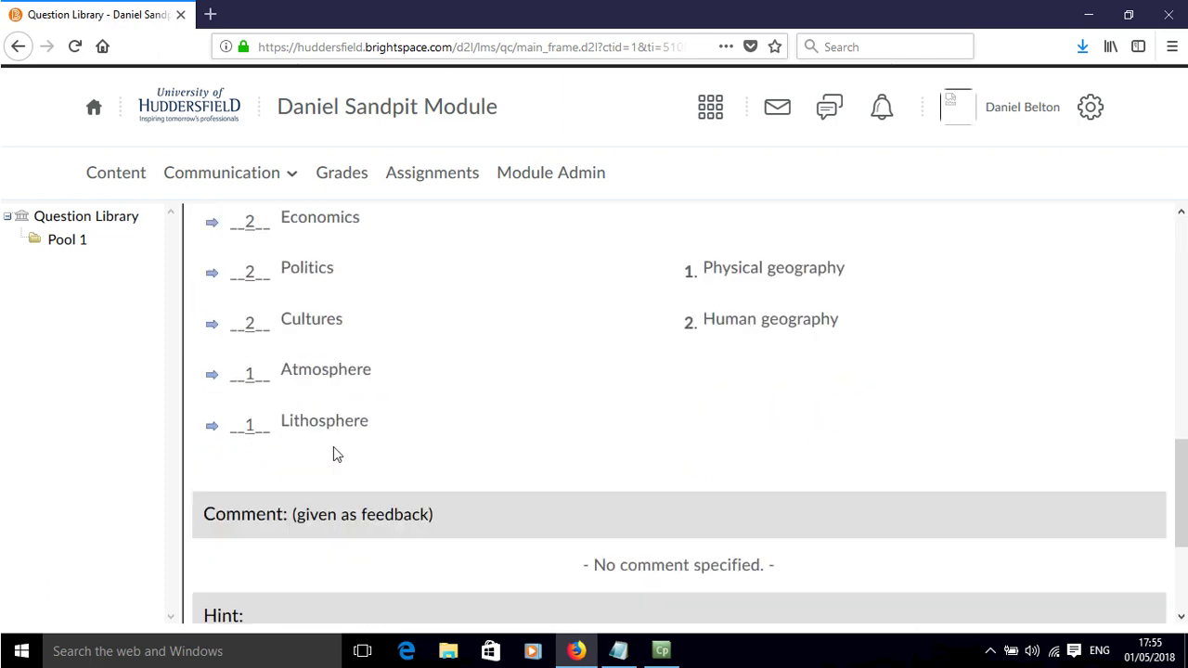
{"action": "left_click", "coordinate": [235, 530]}
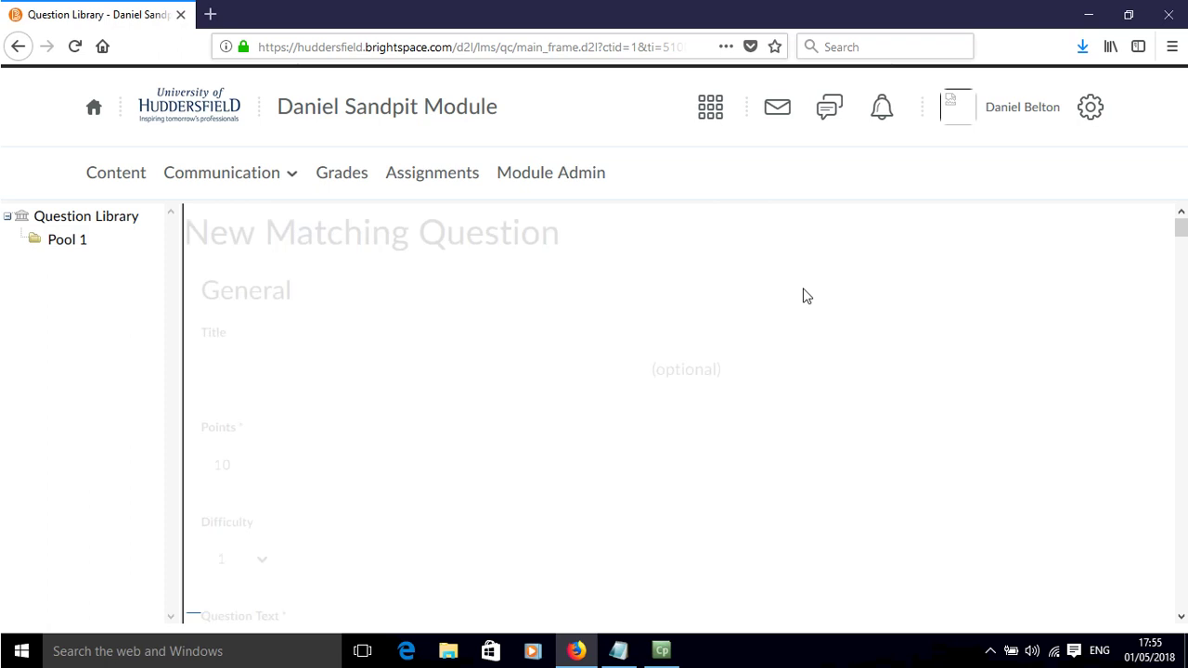
- Save the matching question and find it as a MAT question in the Pool 1 list
{"action": "scroll", "coordinate": [756, 285], "scroll_direction": "down", "scroll_amount": 20}
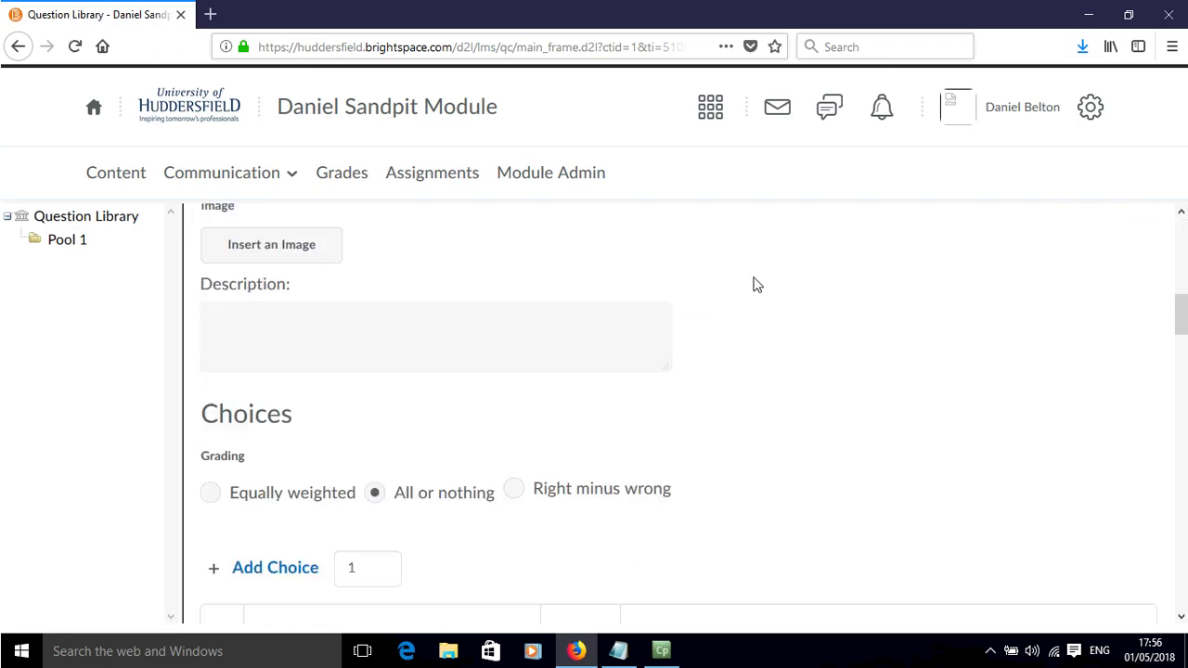
{"action": "scroll", "coordinate": [756, 285], "scroll_direction": "down", "scroll_amount": 20}
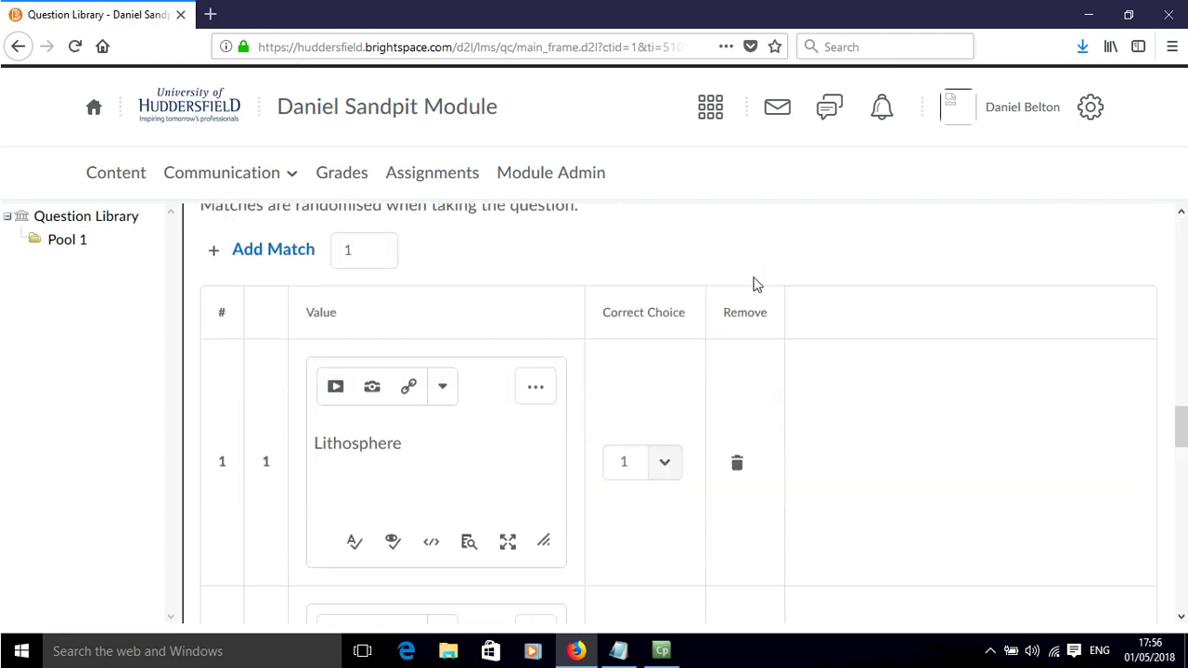
{"action": "scroll", "coordinate": [754, 285], "scroll_direction": "down", "scroll_amount": 5}
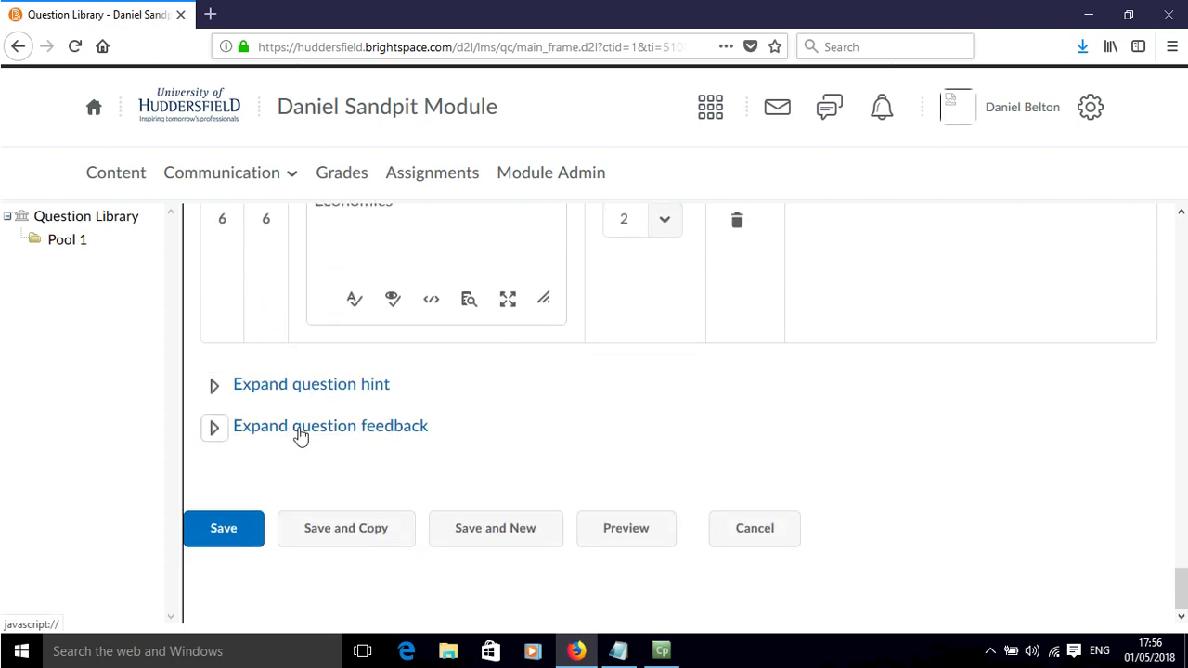
{"action": "left_click", "coordinate": [221, 540]}
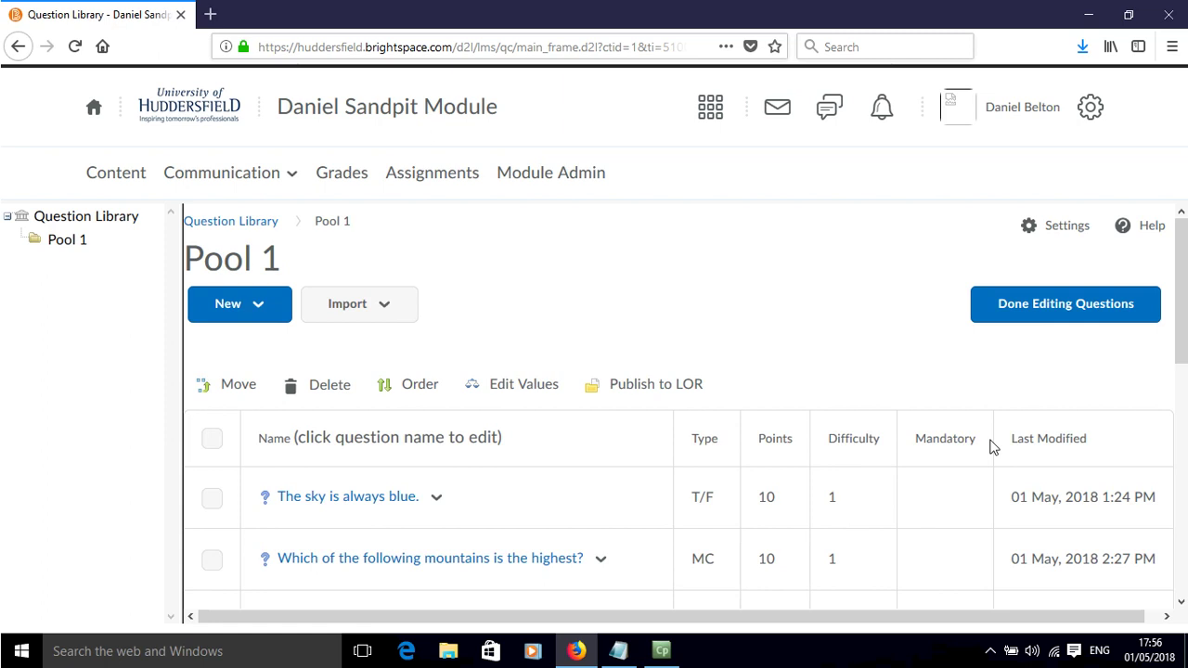
{"action": "scroll", "coordinate": [857, 397], "scroll_direction": "down", "scroll_amount": 6}
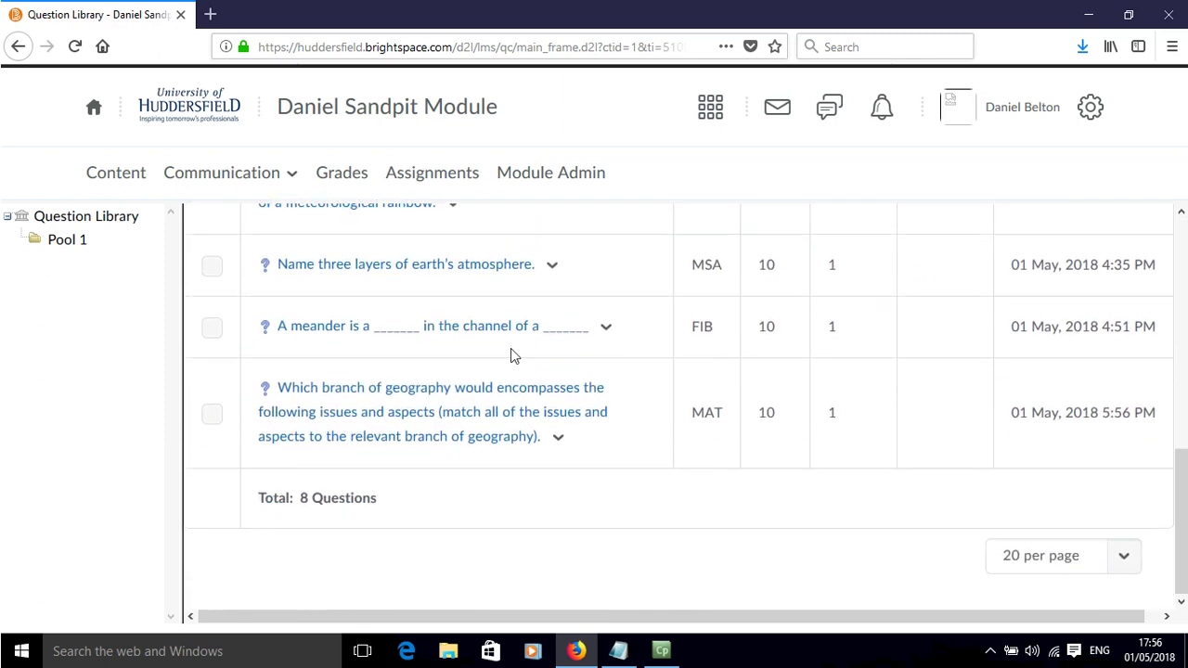